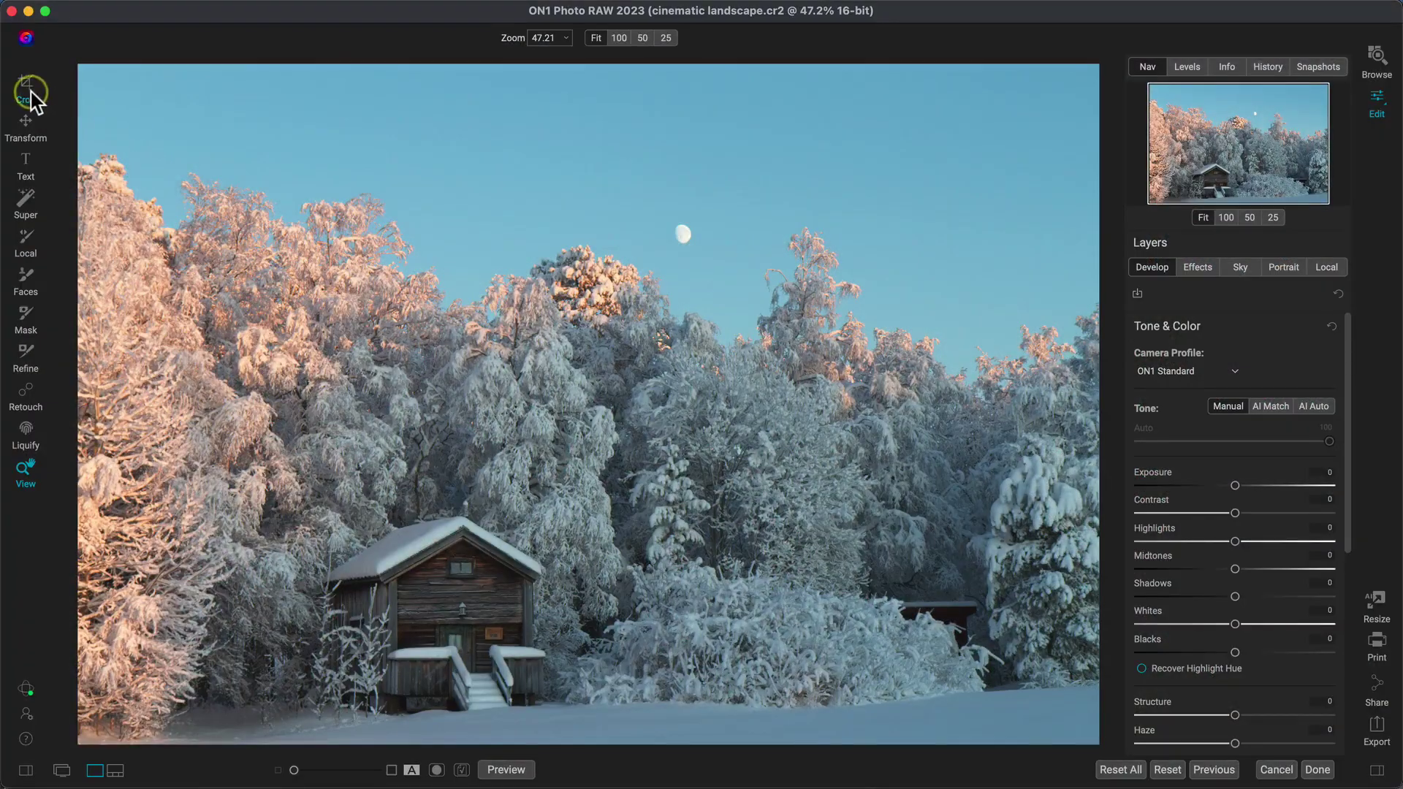
Step: Crop sky off the top to a 5097 × 2998 frame, leveled at 0.57°, and apply it
{"action": "left_click", "coordinate": [29, 93]}
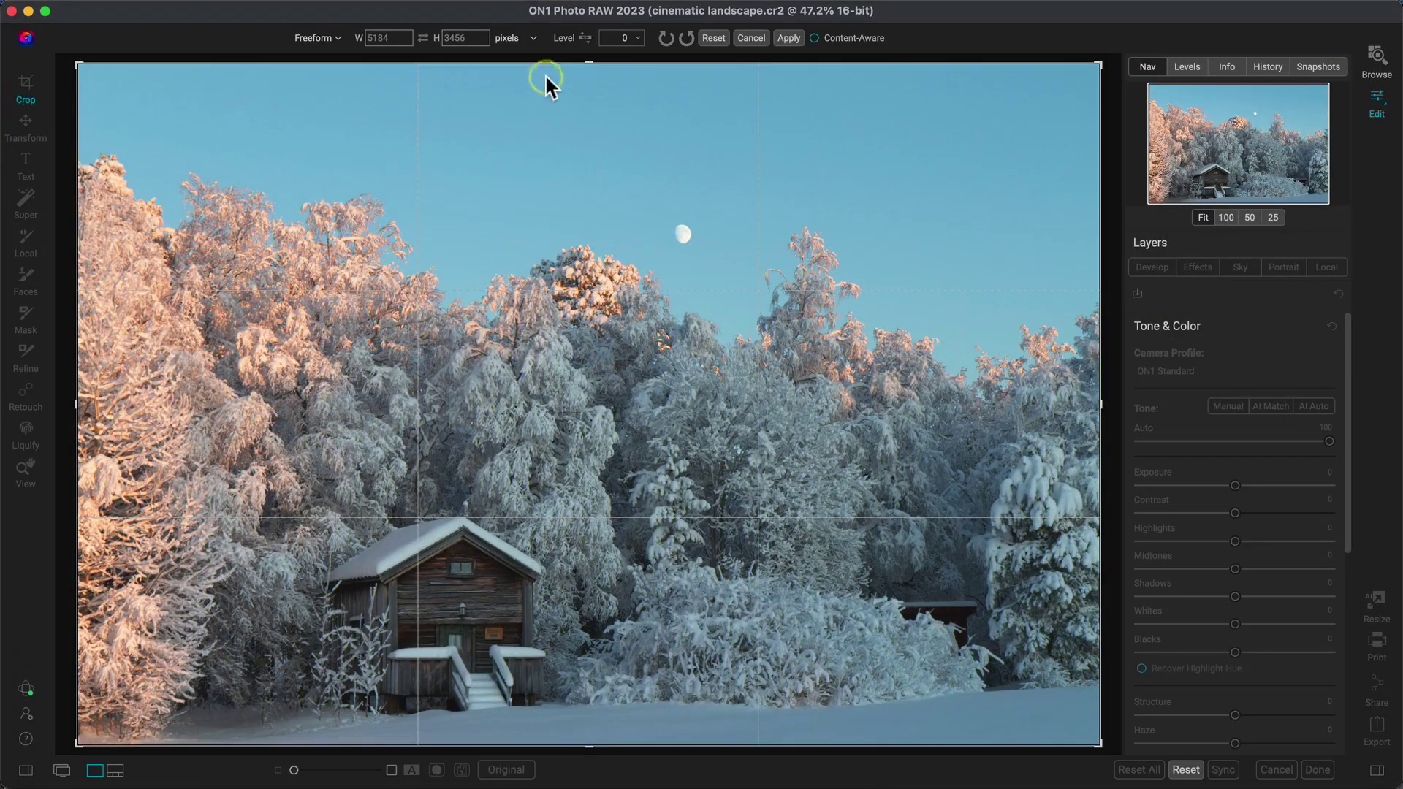
{"action": "left_click_drag", "start_coordinate": [587, 63], "coordinate": [582, 103]}
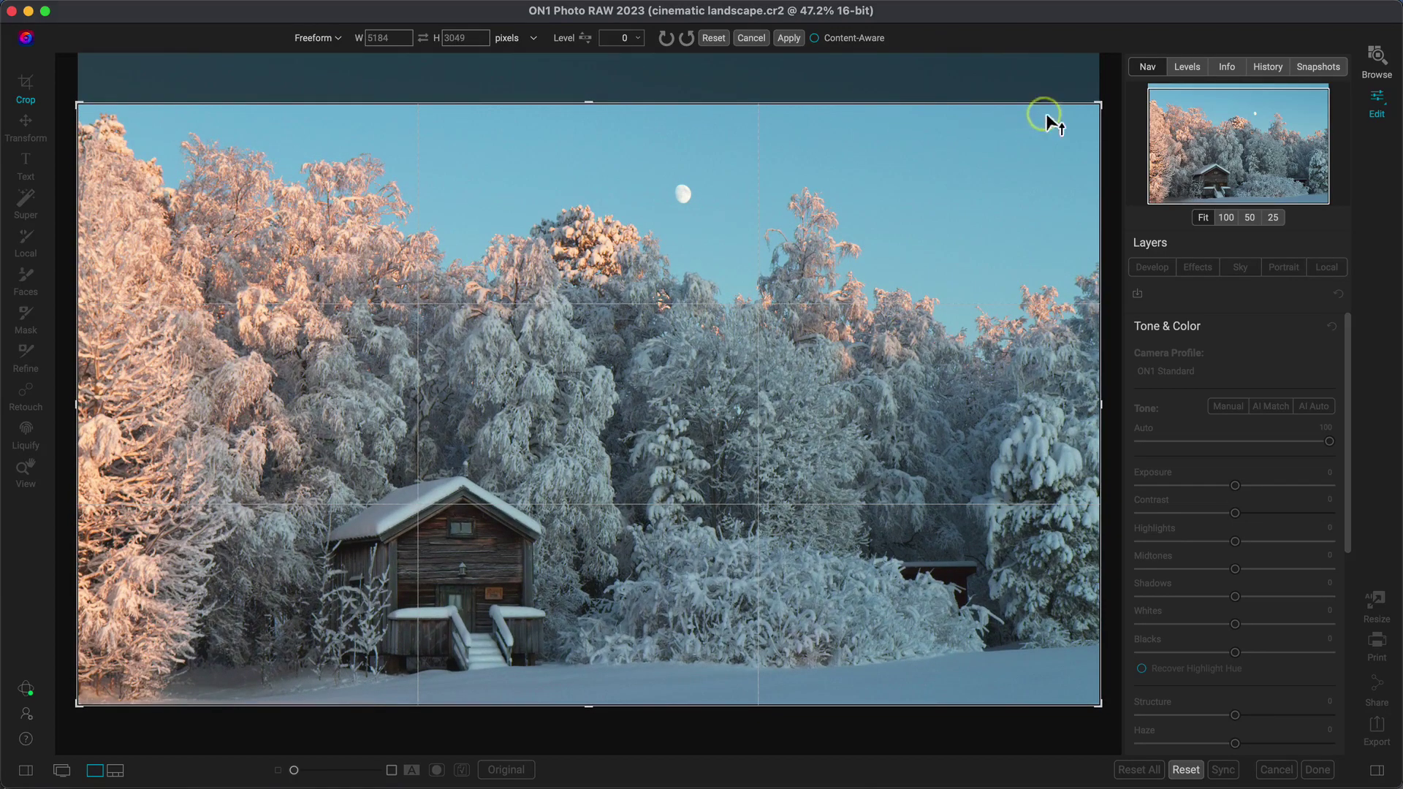
{"action": "left_click_drag", "start_coordinate": [1088, 94], "coordinate": [1086, 97]}
{"action": "left_click", "coordinate": [788, 38]}
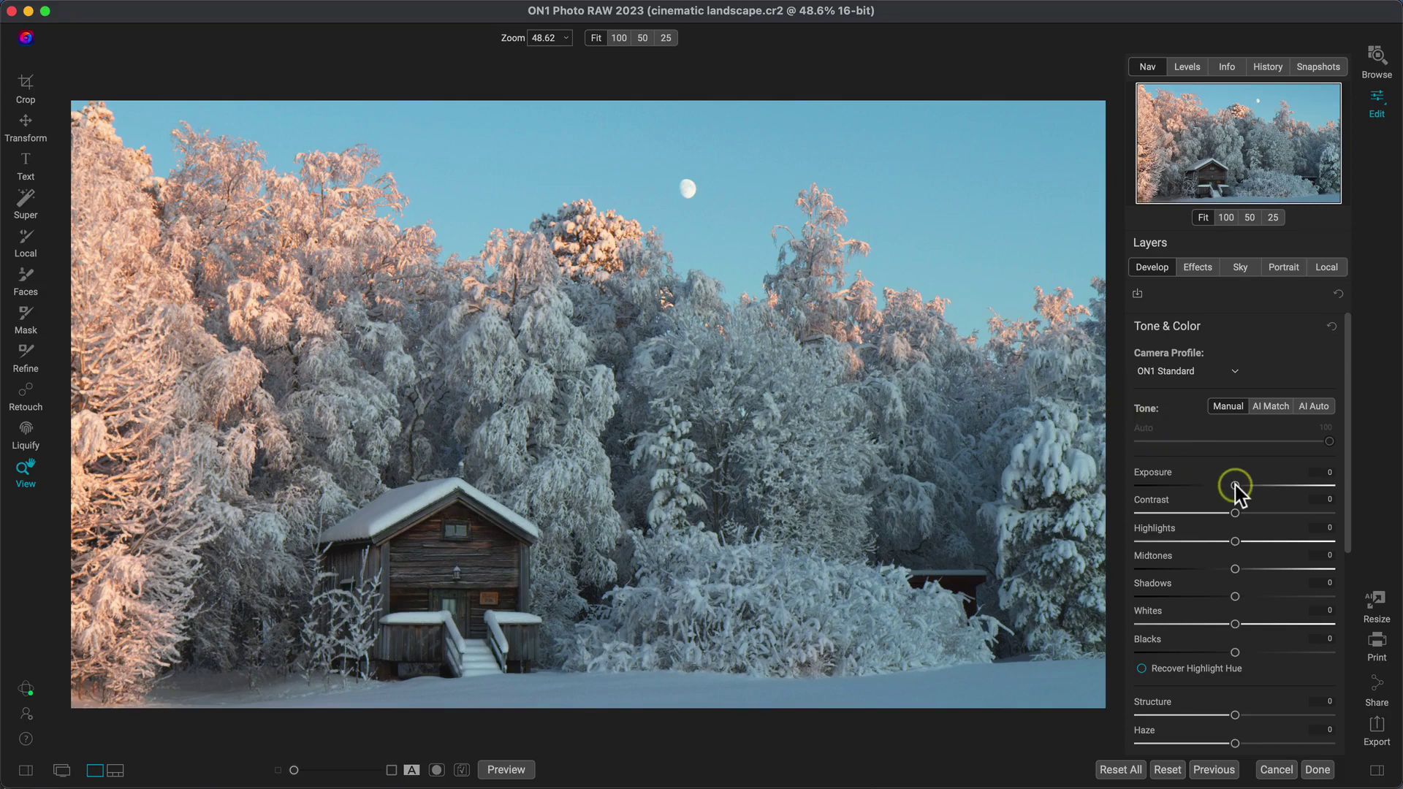
Step: Set Exposure to -1, Contrast to 26 and Whites to 20, and add a blank local adjustment layer
{"action": "left_click_drag", "start_coordinate": [1235, 482], "coordinate": [1216, 486]}
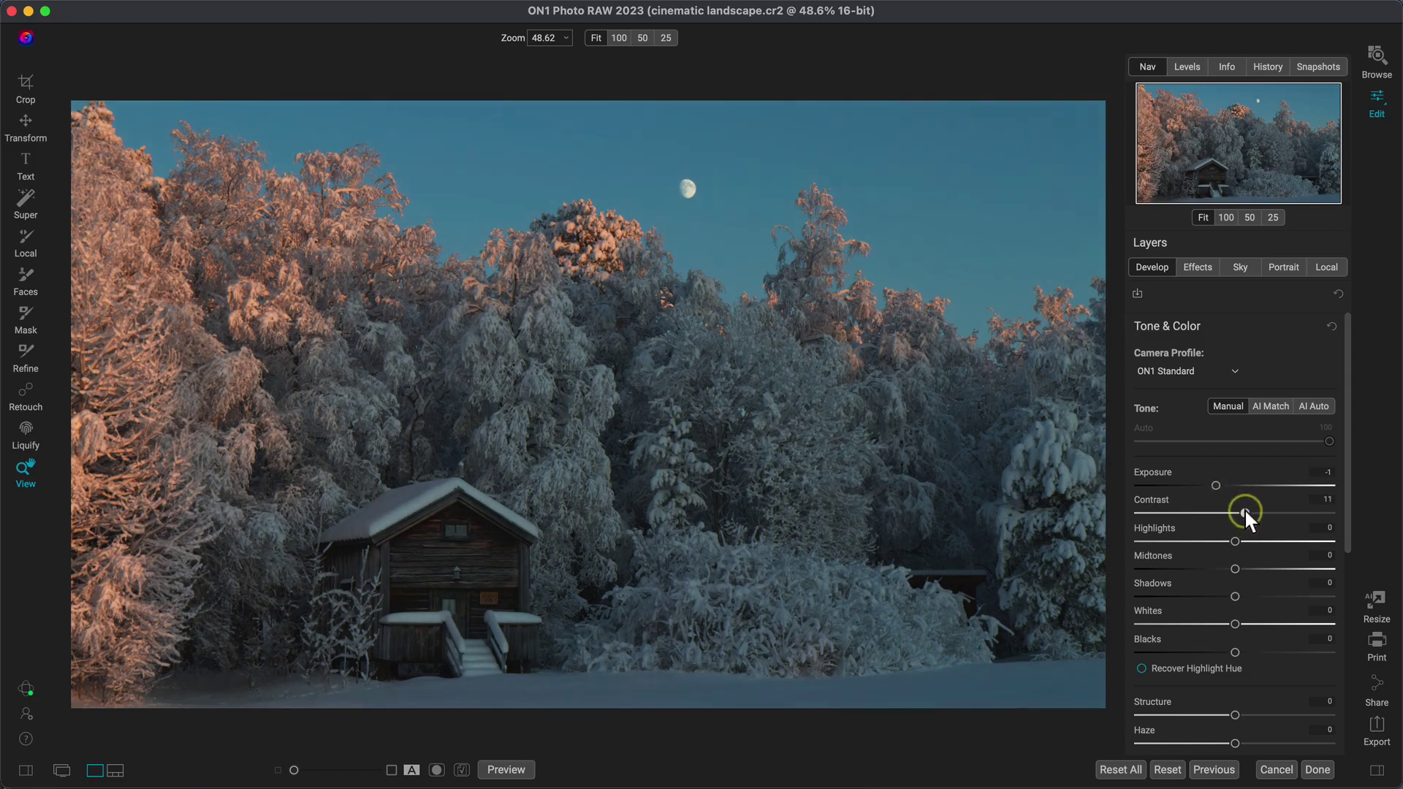
{"action": "left_click_drag", "start_coordinate": [1252, 511], "coordinate": [1258, 513]}
{"action": "left_click_drag", "start_coordinate": [1235, 624], "coordinate": [1253, 626]}
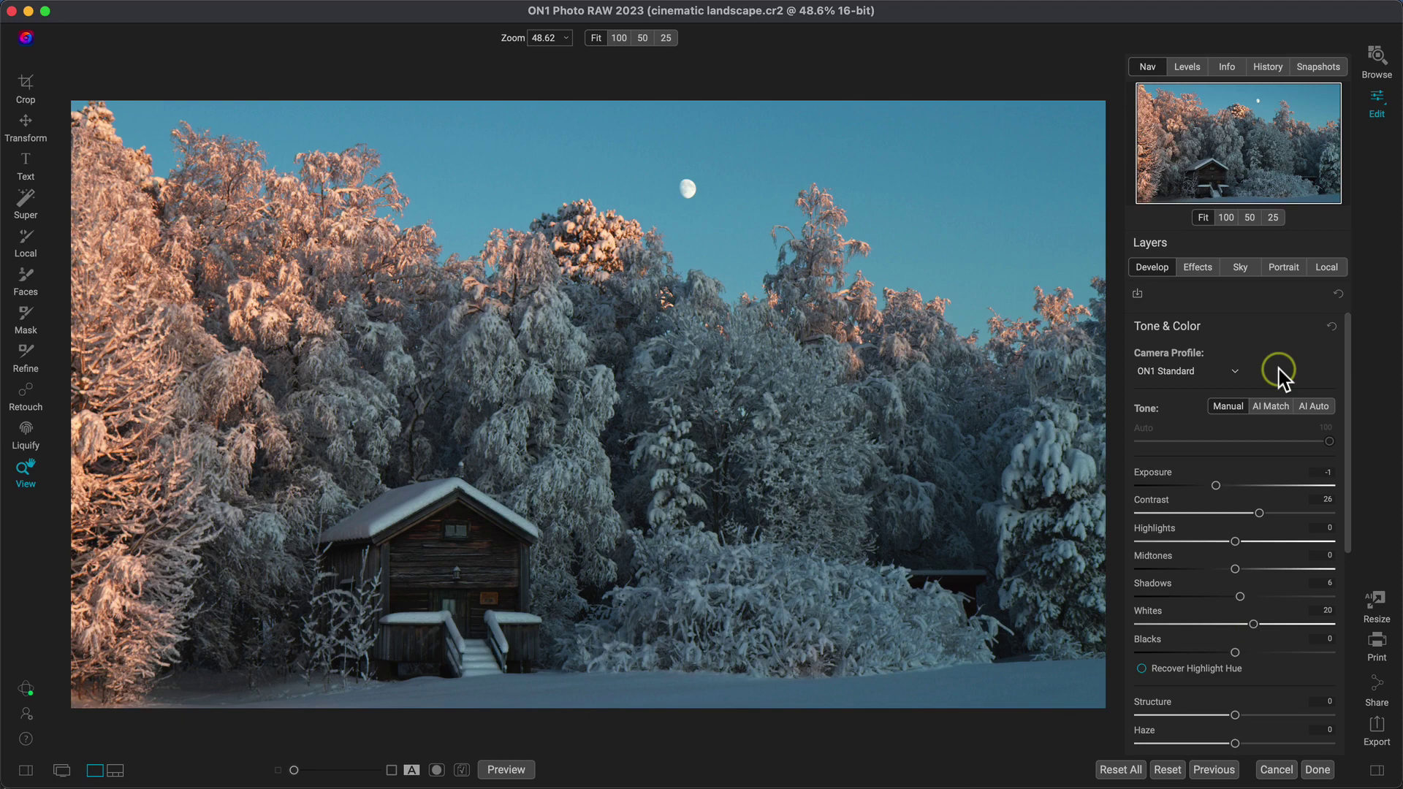
{"action": "left_click", "coordinate": [1327, 268]}
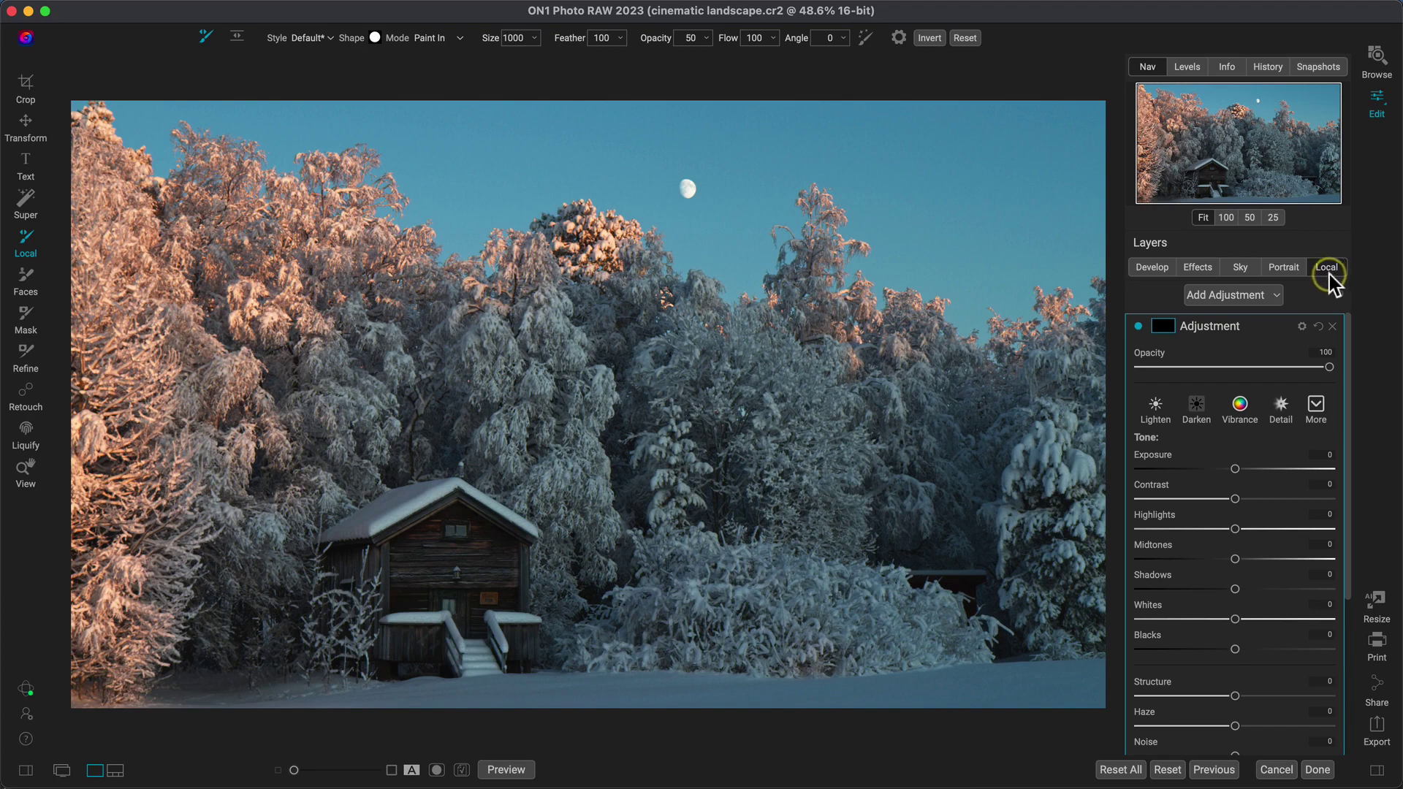
Step: Give the local adjustment Contrast 25 and Whites 80
{"action": "mouse_move", "coordinate": [1241, 491]}
{"action": "left_mouse_down"}
{"action": "mouse_move", "coordinate": [1246, 509]}
{"action": "mouse_move", "coordinate": [1259, 502]}
{"action": "left_mouse_up"}
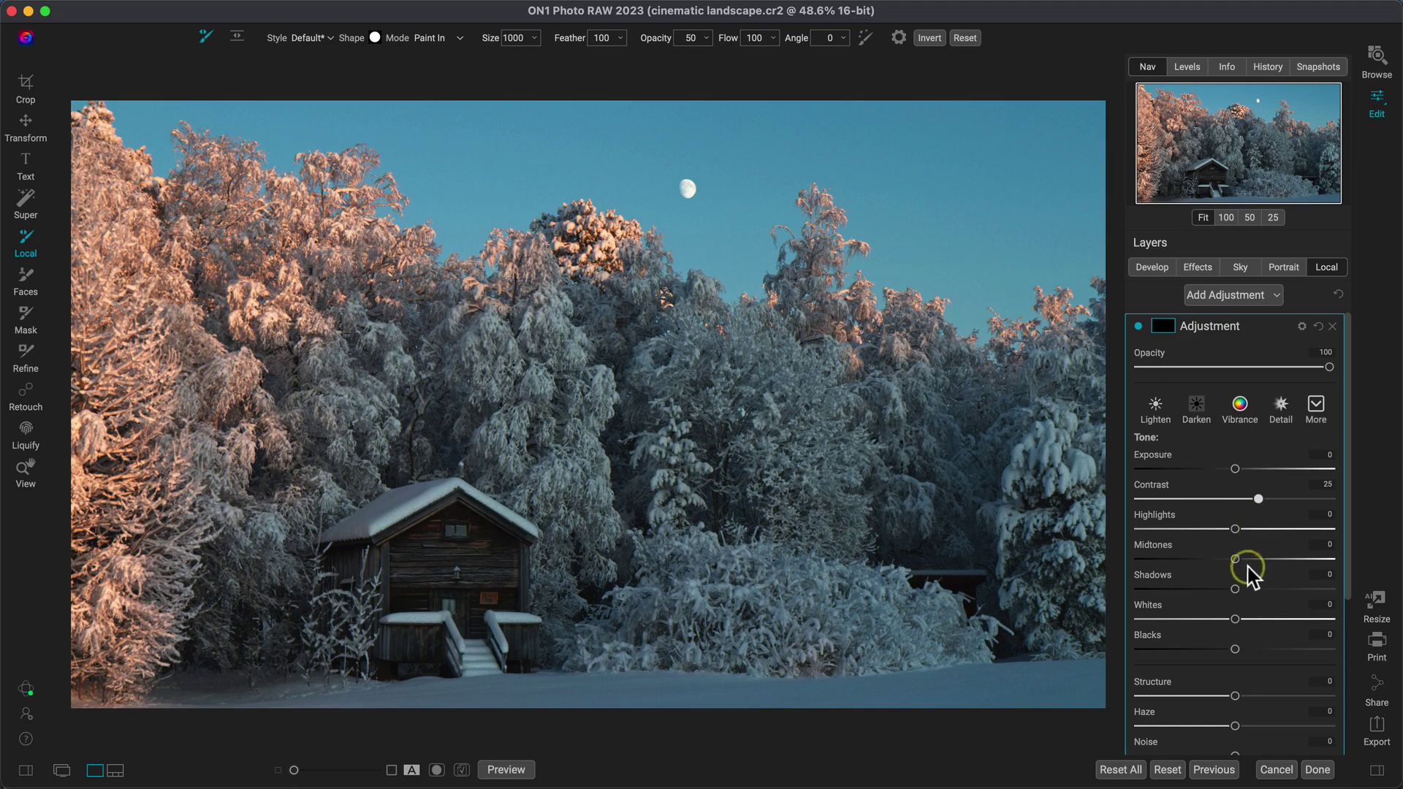
{"action": "left_click", "coordinate": [1235, 620]}
{"action": "left_click_drag", "start_coordinate": [1235, 619], "coordinate": [1311, 621]}
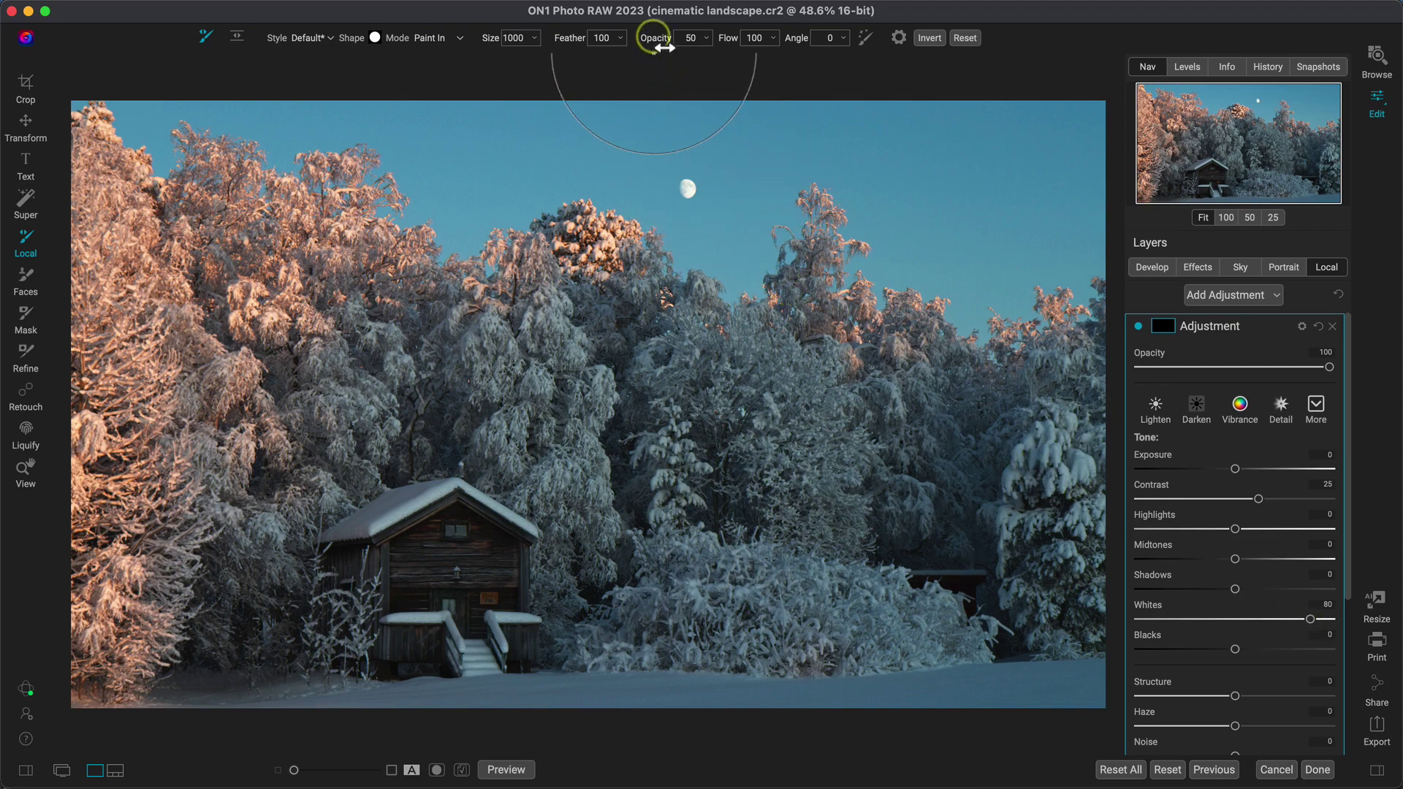
Step: Paint the adjustment across the snowy trees, then shrink the brush to size 200
{"action": "left_click_drag", "start_coordinate": [665, 48], "coordinate": [665, 48]}
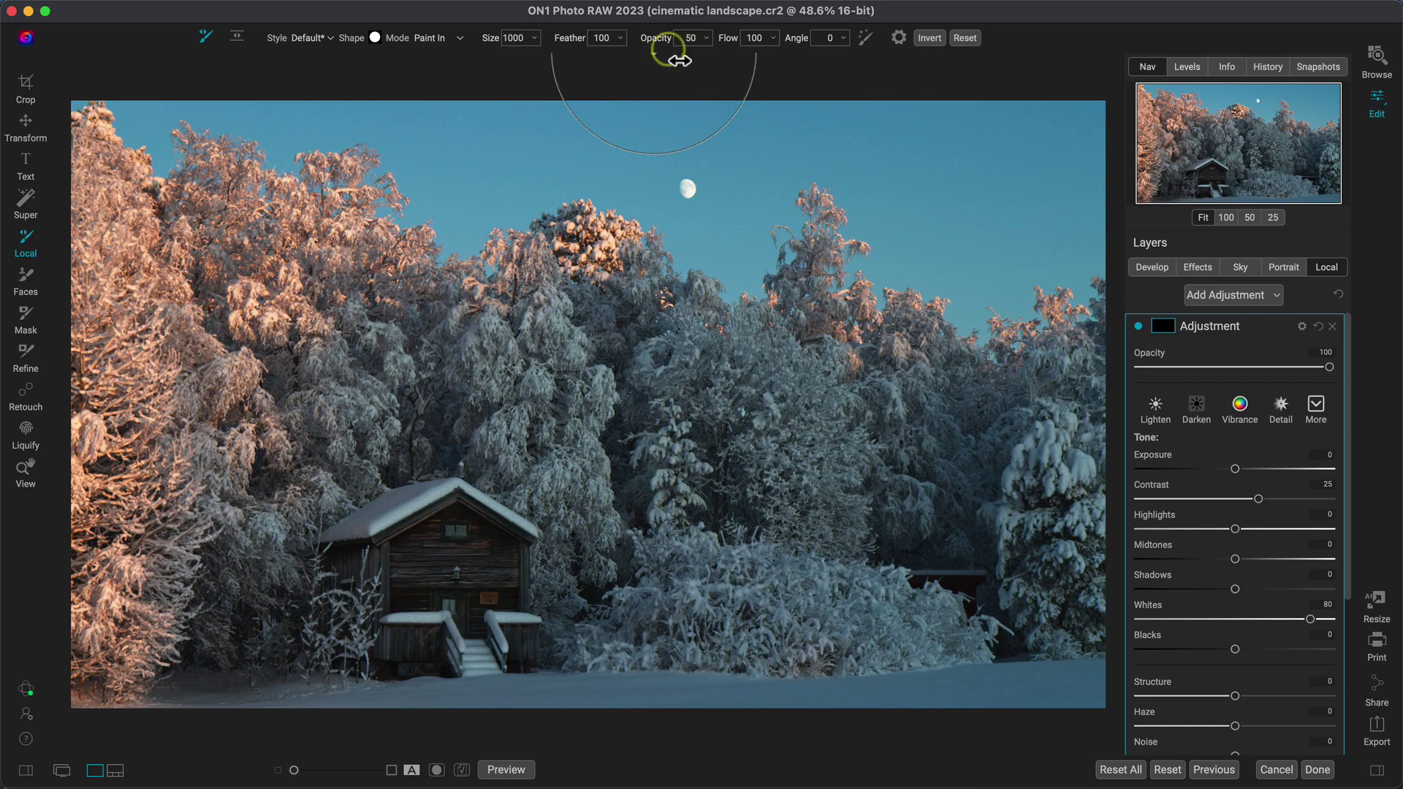
{"action": "mouse_move", "coordinate": [1089, 448]}
{"action": "left_mouse_down"}
{"action": "mouse_move", "coordinate": [976, 479]}
{"action": "mouse_move", "coordinate": [873, 408]}
{"action": "mouse_move", "coordinate": [942, 452]}
{"action": "mouse_move", "coordinate": [688, 394]}
{"action": "mouse_move", "coordinate": [363, 381]}
{"action": "mouse_move", "coordinate": [277, 529]}
{"action": "mouse_move", "coordinate": [212, 729]}
{"action": "mouse_move", "coordinate": [251, 542]}
{"action": "mouse_move", "coordinate": [405, 646]}
{"action": "mouse_move", "coordinate": [475, 665]}
{"action": "mouse_move", "coordinate": [1081, 616]}
{"action": "mouse_move", "coordinate": [595, 517]}
{"action": "mouse_move", "coordinate": [411, 454]}
{"action": "mouse_move", "coordinate": [640, 414]}
{"action": "mouse_move", "coordinate": [877, 534]}
{"action": "mouse_move", "coordinate": [1024, 579]}
{"action": "mouse_move", "coordinate": [1080, 556]}
{"action": "mouse_move", "coordinate": [1088, 436]}
{"action": "mouse_move", "coordinate": [1042, 475]}
{"action": "mouse_move", "coordinate": [947, 473]}
{"action": "mouse_move", "coordinate": [894, 490]}
{"action": "mouse_move", "coordinate": [598, 370]}
{"action": "mouse_move", "coordinate": [510, 397]}
{"action": "mouse_move", "coordinate": [345, 406]}
{"action": "mouse_move", "coordinate": [246, 571]}
{"action": "mouse_move", "coordinate": [554, 669]}
{"action": "mouse_move", "coordinate": [1079, 656]}
{"action": "mouse_move", "coordinate": [1040, 555]}
{"action": "mouse_move", "coordinate": [808, 474]}
{"action": "mouse_move", "coordinate": [424, 450]}
{"action": "mouse_move", "coordinate": [346, 377]}
{"action": "left_mouse_up"}
{"action": "key", "text": "bracketleft"}
{"action": "key", "text": "bracketleft"}
{"action": "key", "text": "bracketleft"}
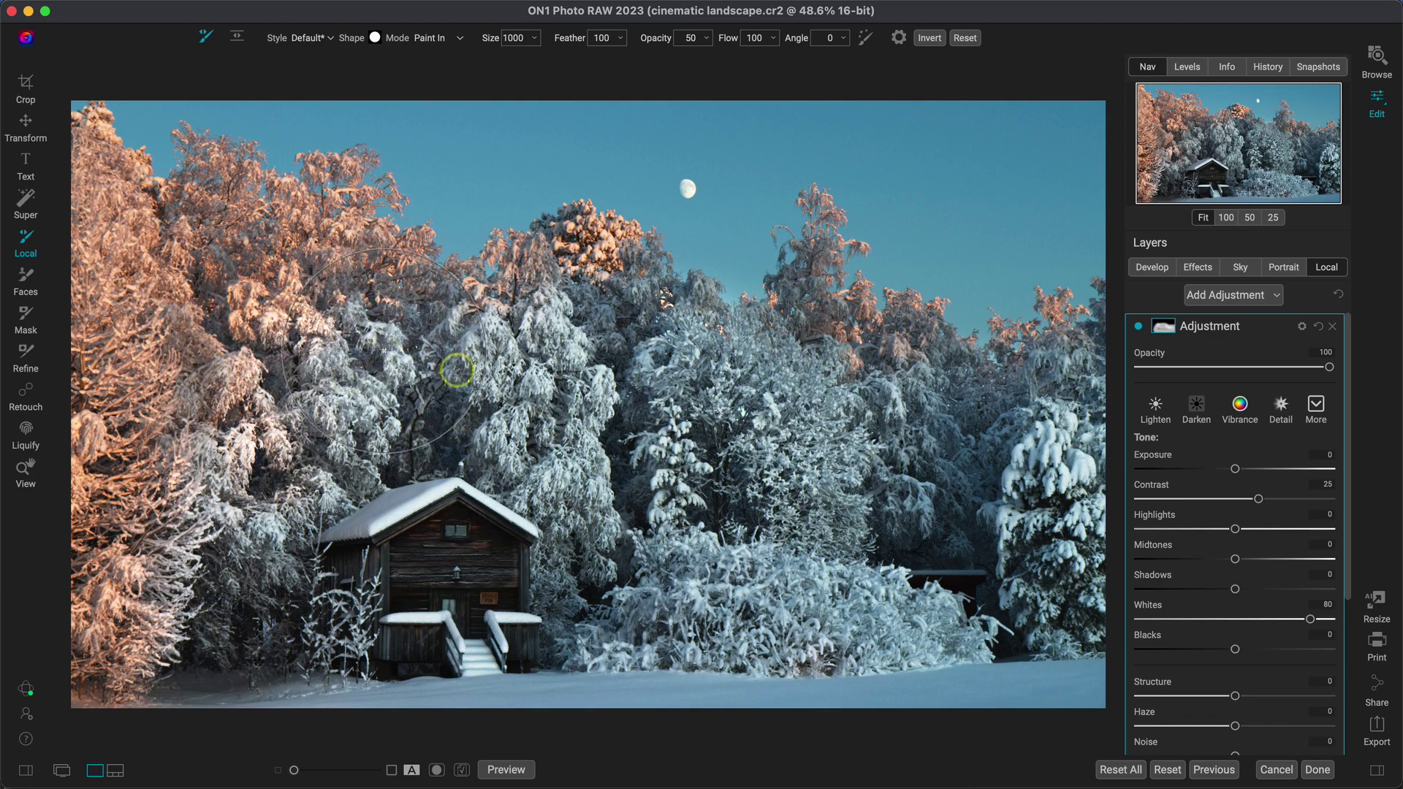
{"action": "key", "text": "bracketleft"}
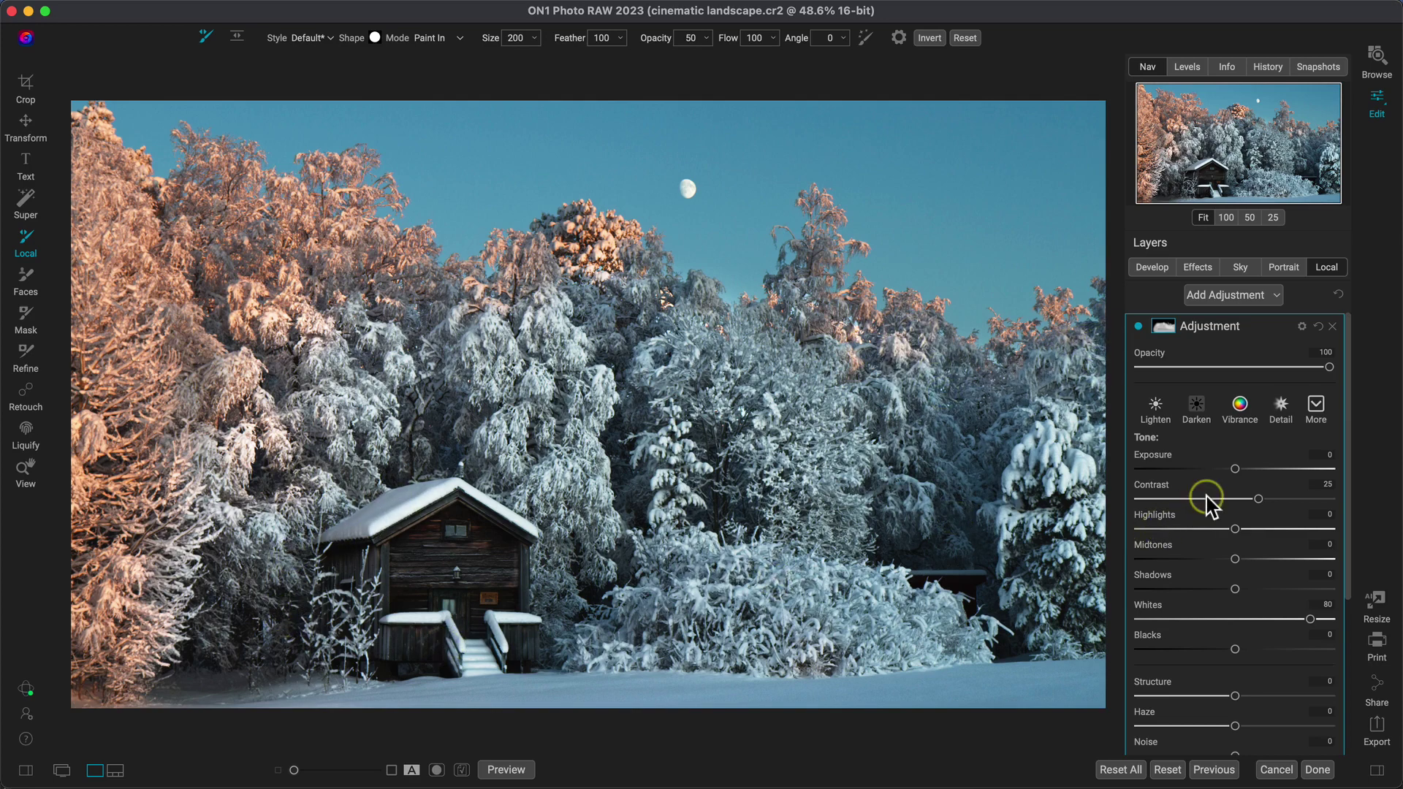
Step: Raise the local adjustment's Temperature to 10 to warm the painted trees
{"action": "scroll", "coordinate": [1213, 500], "scroll_direction": "down", "scroll_amount": 1}
{"action": "scroll", "coordinate": [1214, 501], "scroll_direction": "down", "scroll_amount": 6}
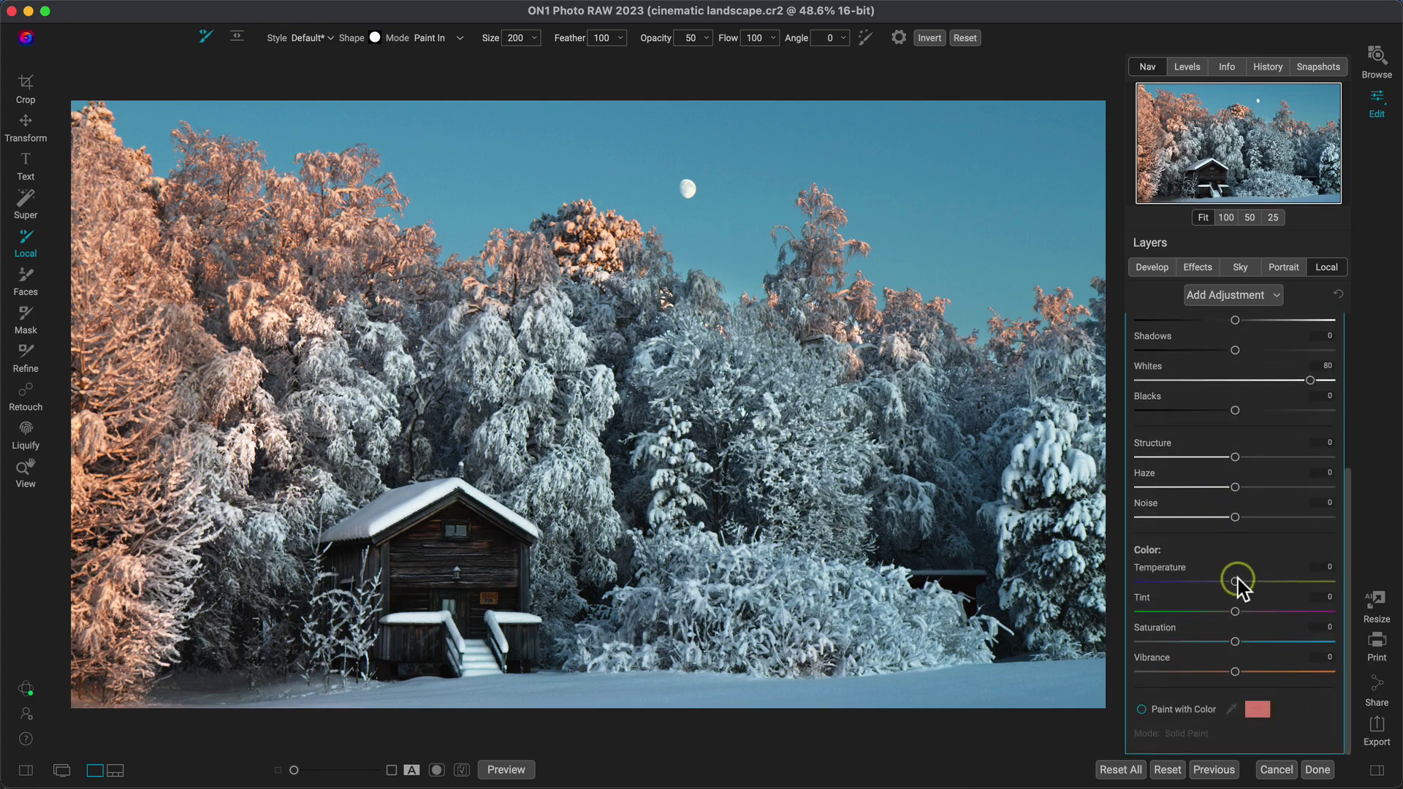
{"action": "left_click_drag", "start_coordinate": [1236, 583], "coordinate": [1246, 582]}
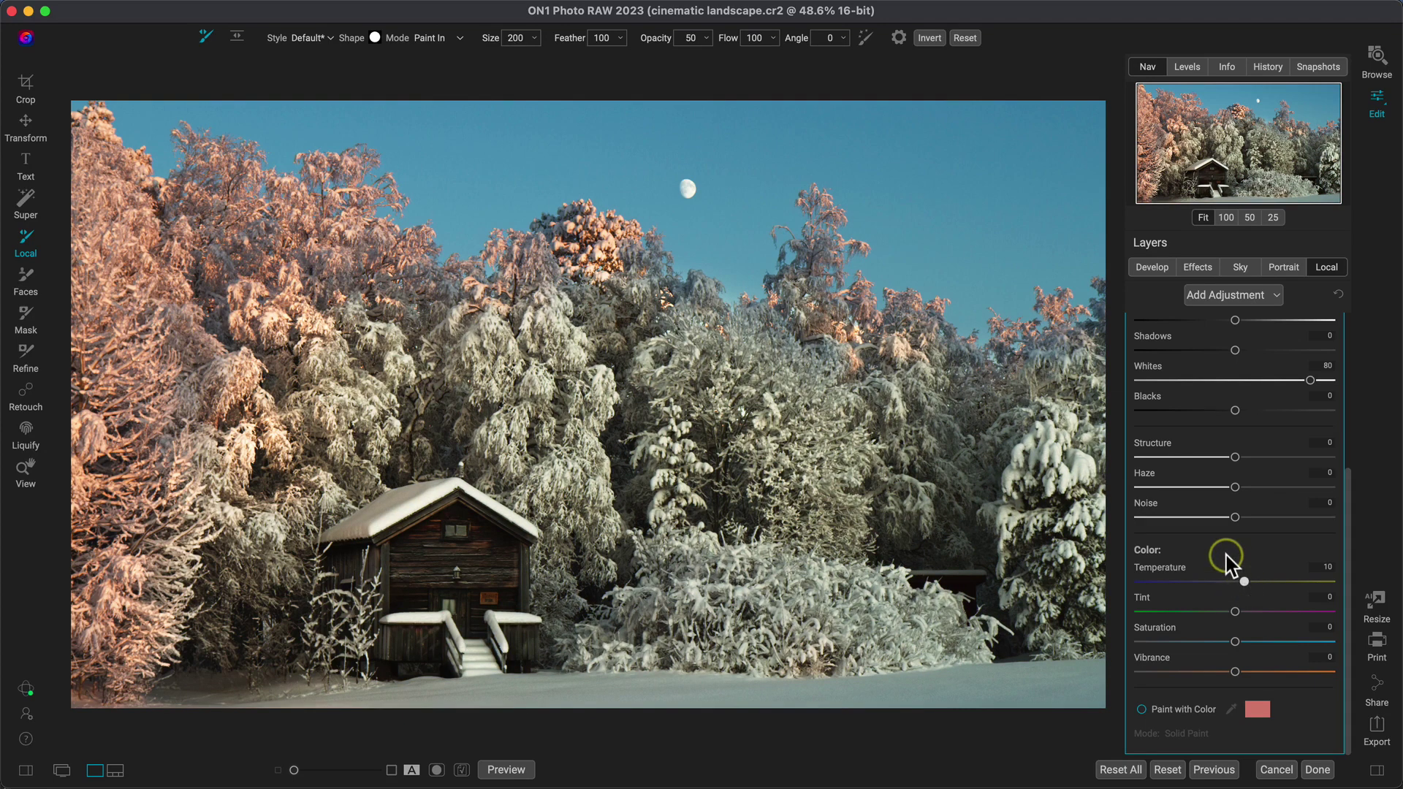
{"action": "scroll", "coordinate": [1228, 559], "scroll_direction": "up", "scroll_amount": 5}
{"action": "scroll", "coordinate": [1228, 559], "scroll_direction": "up", "scroll_amount": 1}
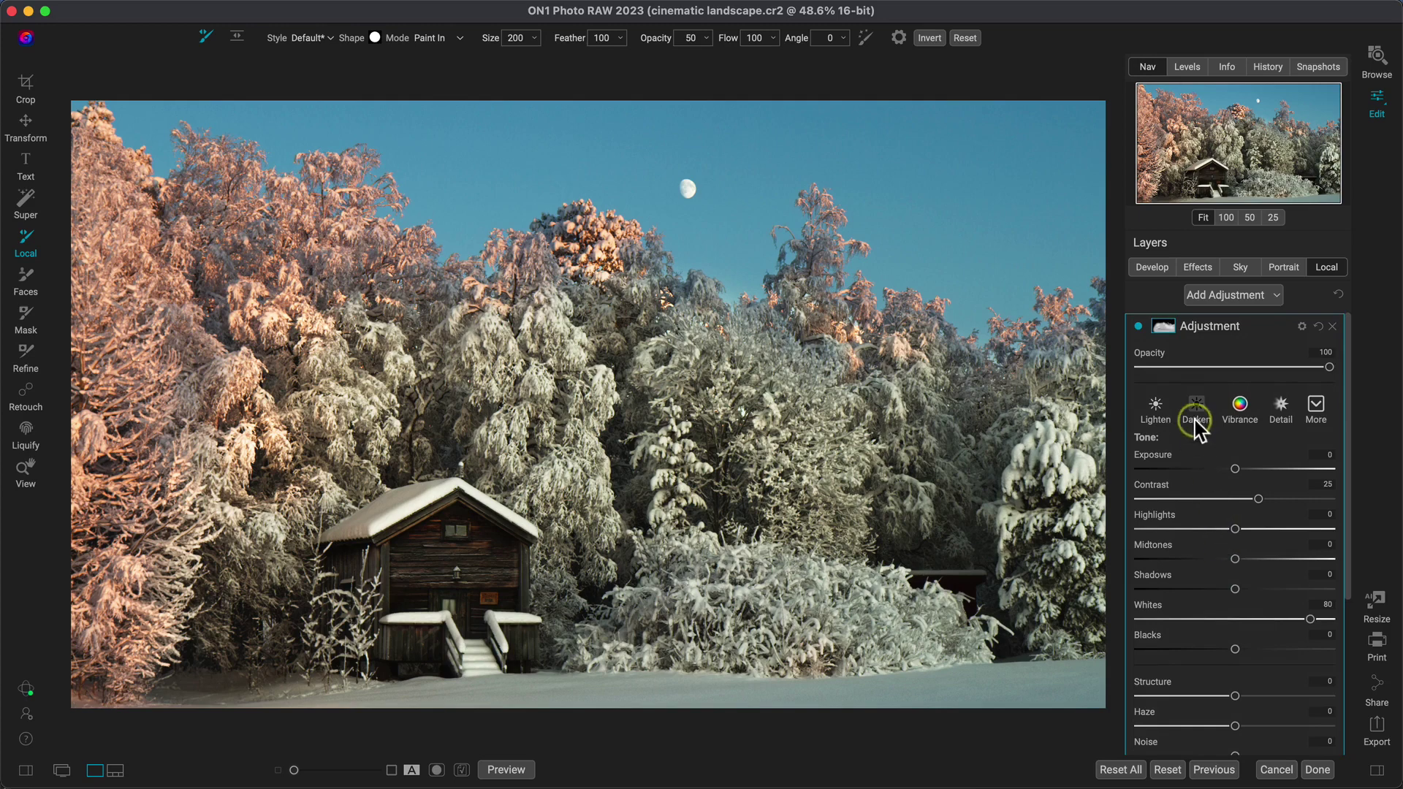
Step: Toggle the local adjustment layer off and on twice to compare before and after
{"action": "left_click", "coordinate": [1139, 327]}
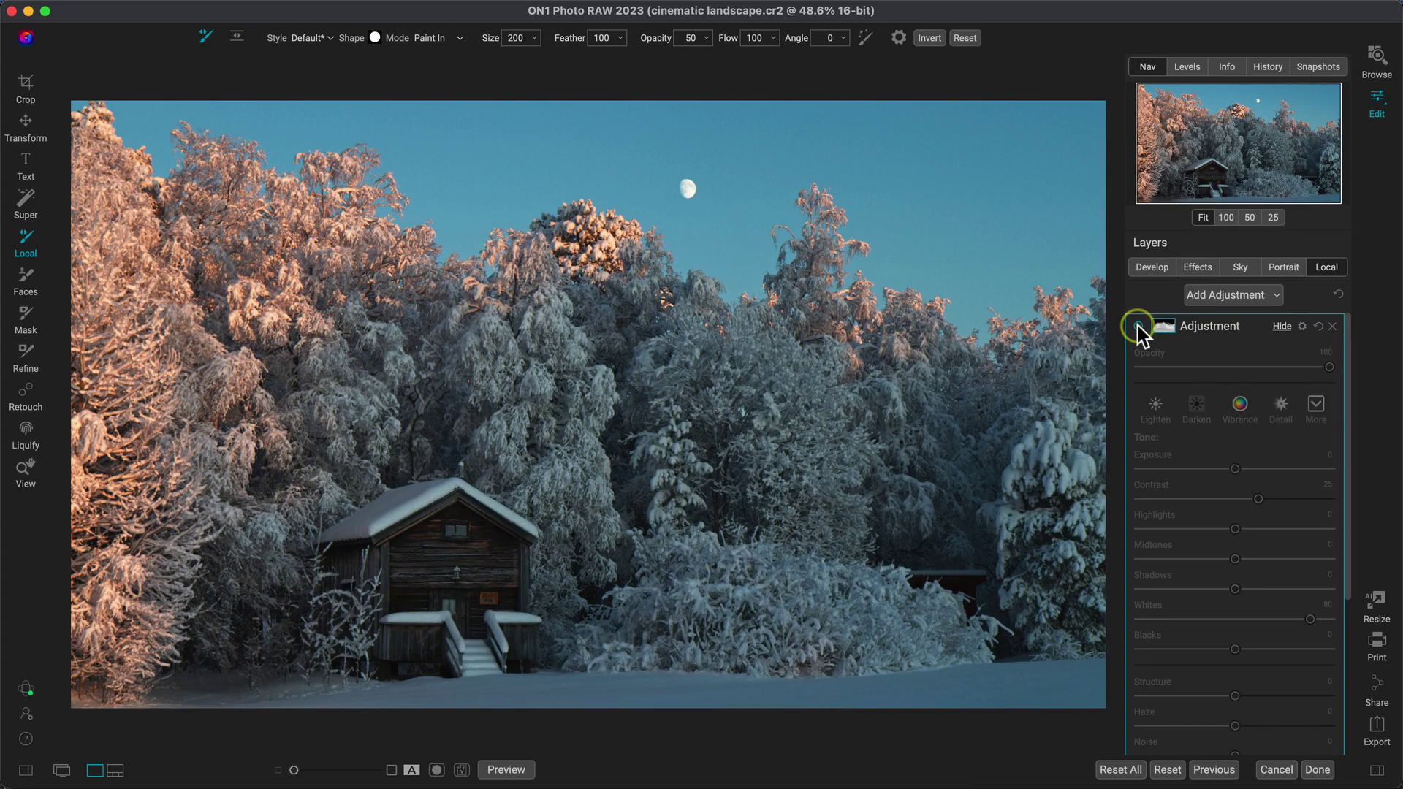
{"action": "left_click", "coordinate": [1138, 327]}
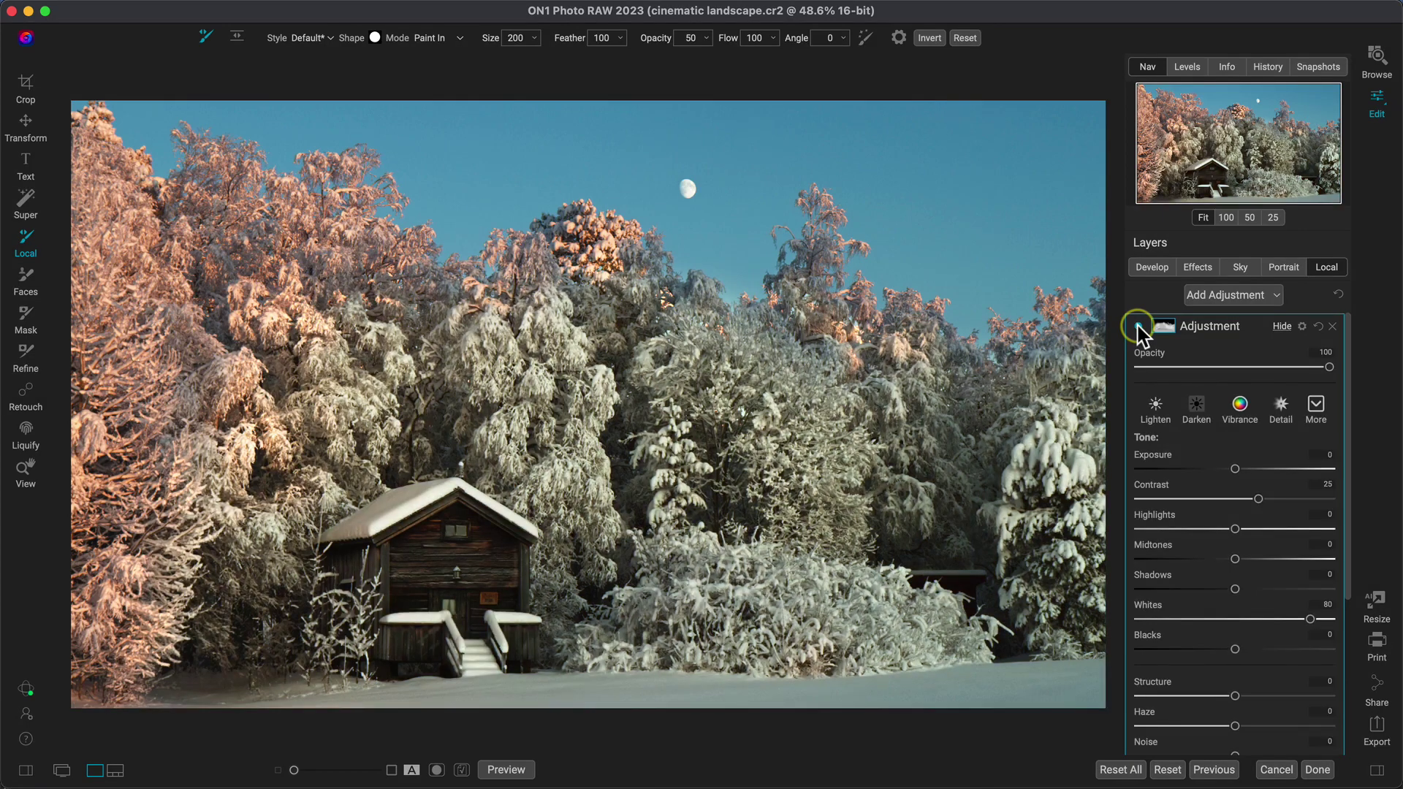
{"action": "left_click", "coordinate": [1139, 328]}
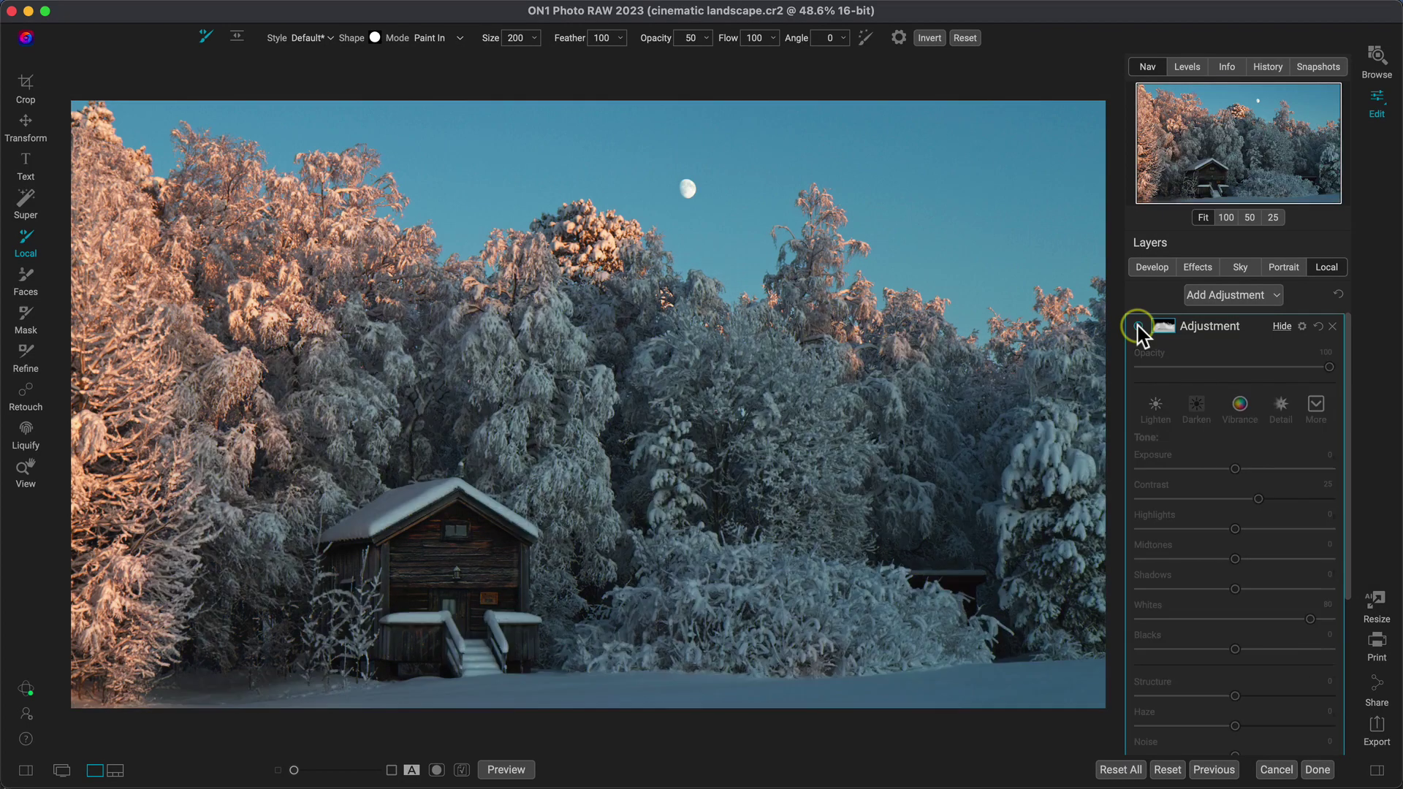
{"action": "left_click", "coordinate": [1138, 328]}
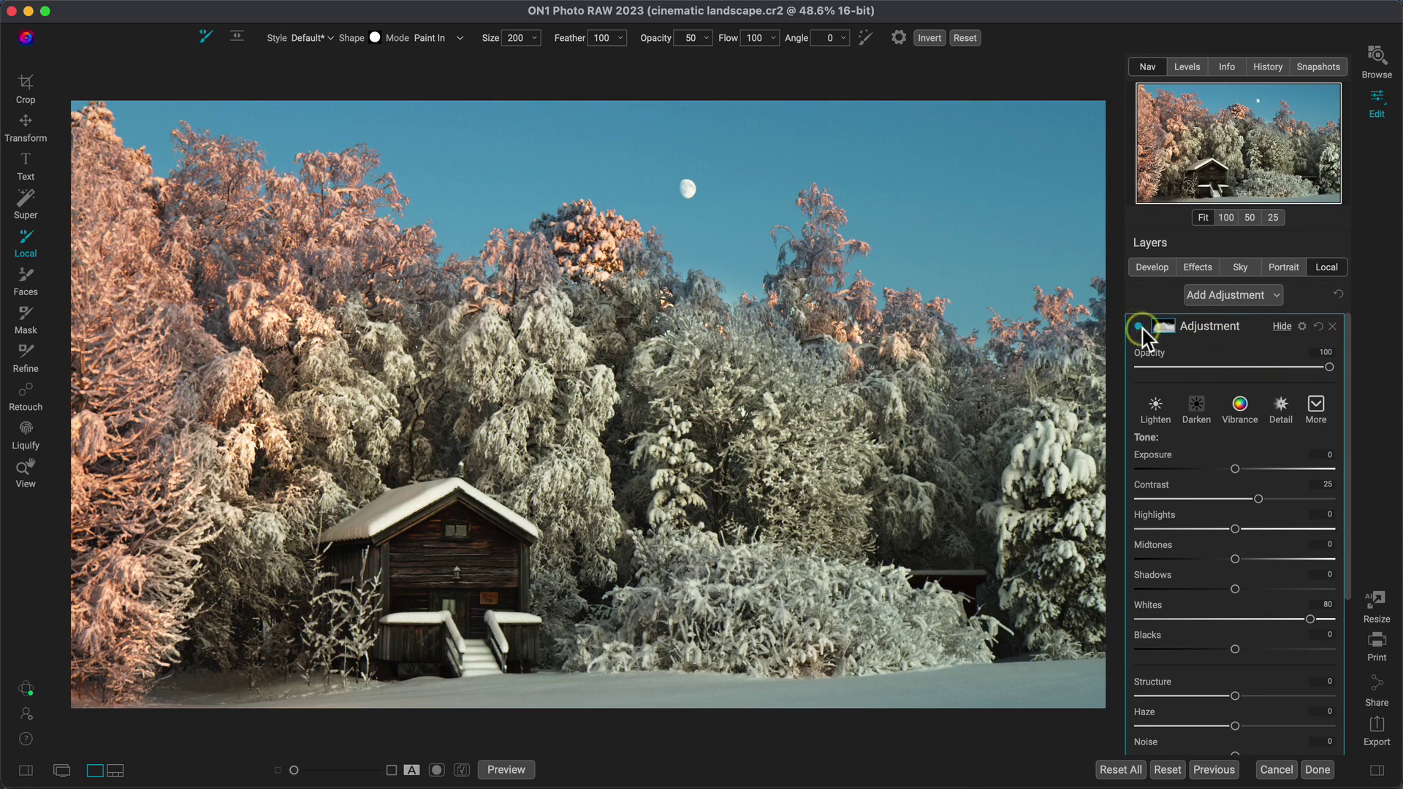
Step: Add a Dynamic Contrast effect filter with the Surreal preset
{"action": "left_click", "coordinate": [1198, 267]}
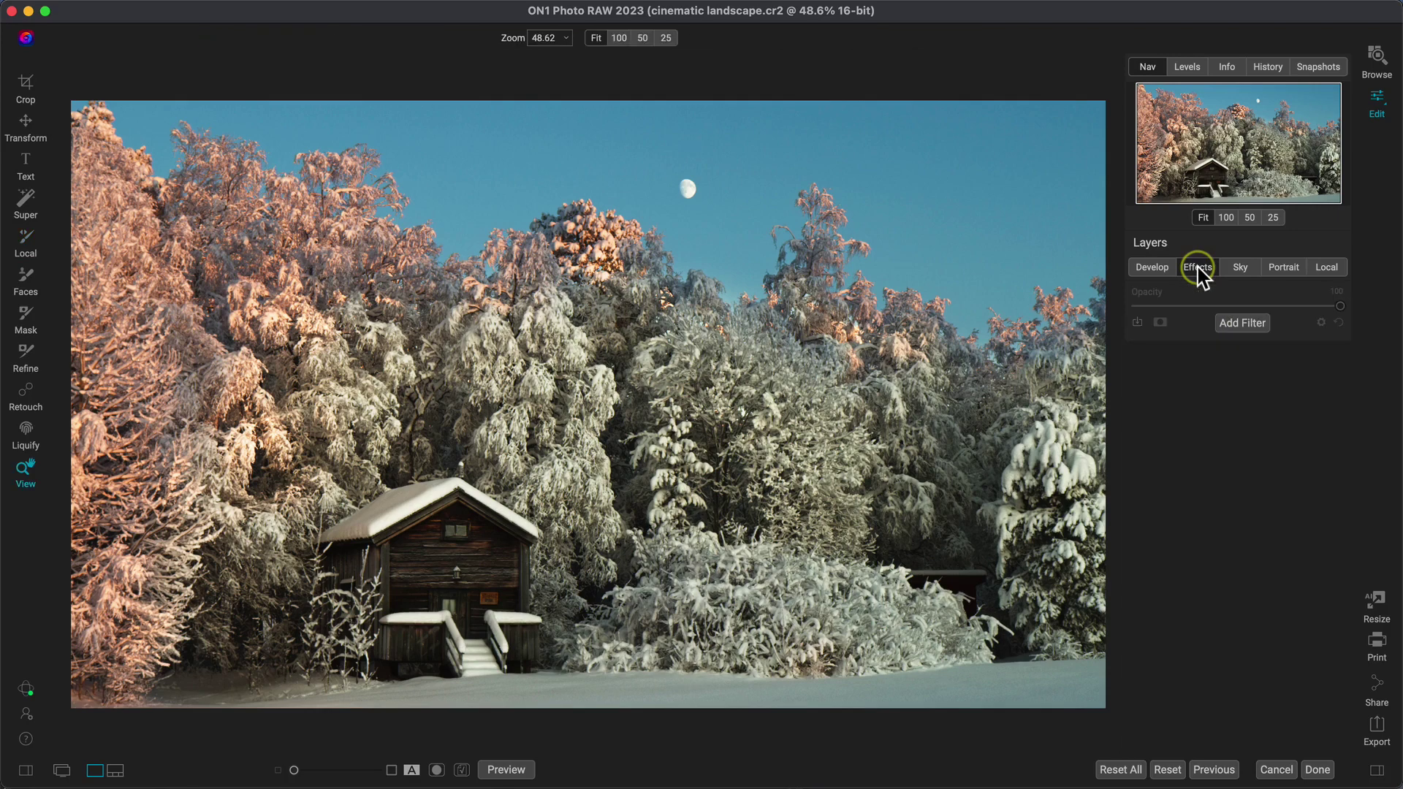
{"action": "left_click", "coordinate": [1241, 324]}
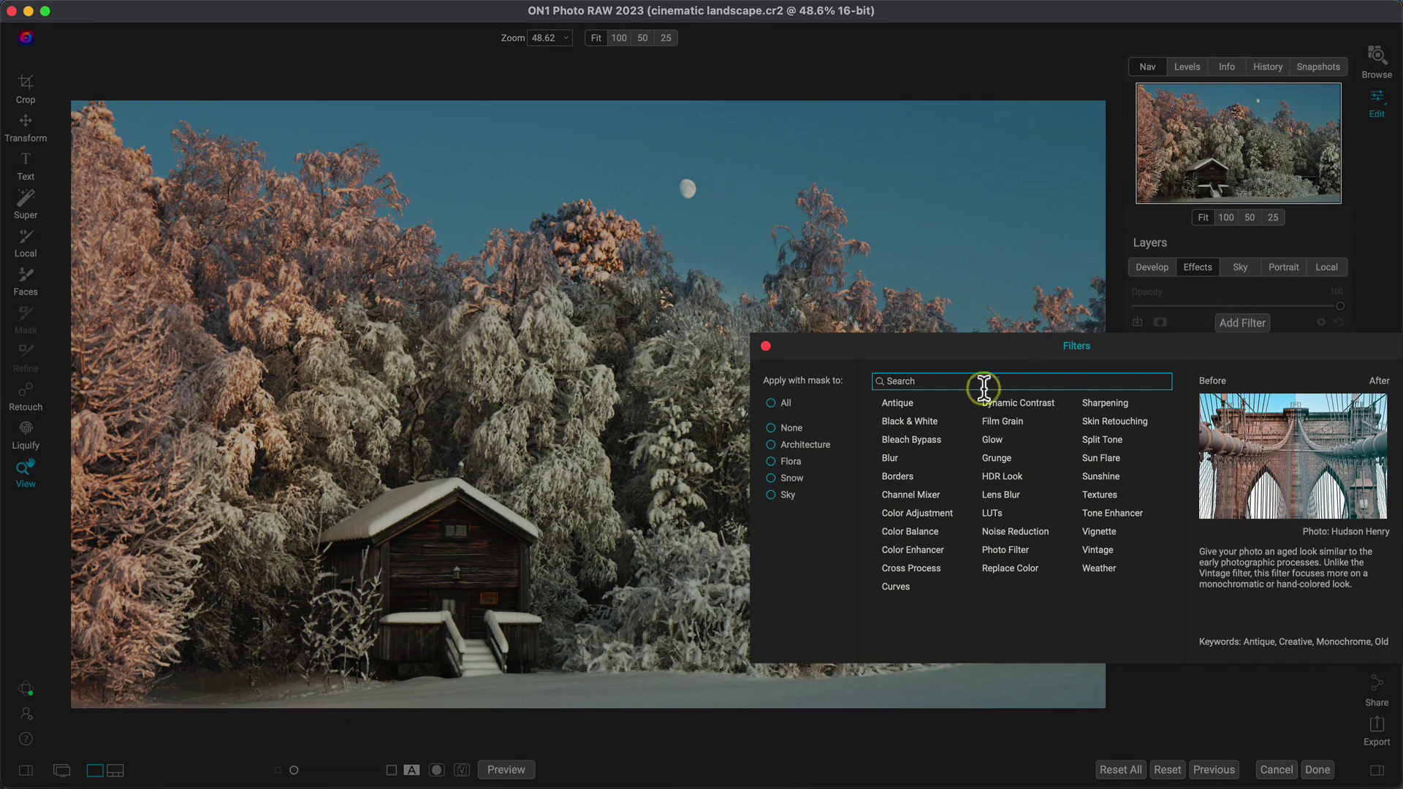
{"action": "left_click", "coordinate": [825, 445]}
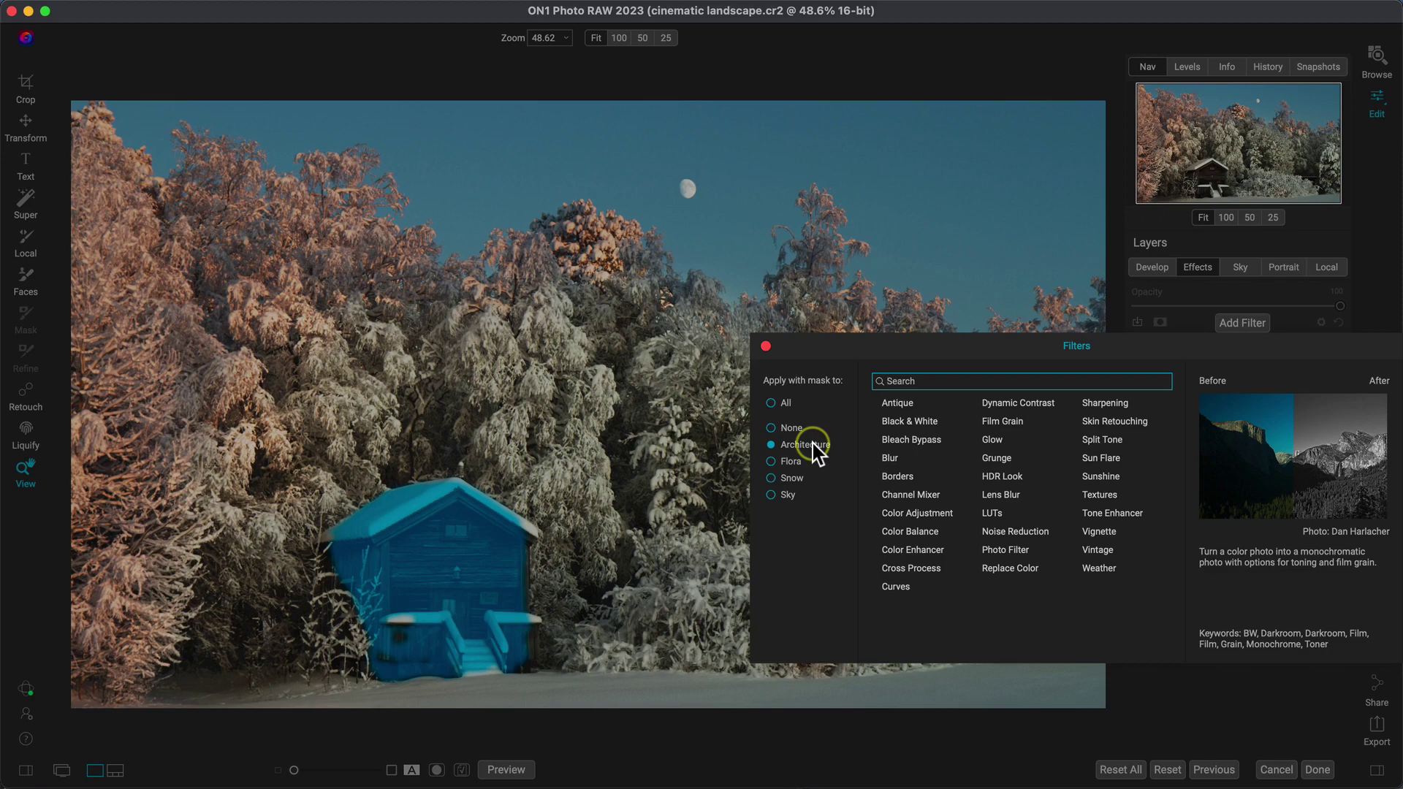
{"action": "left_click", "coordinate": [997, 406]}
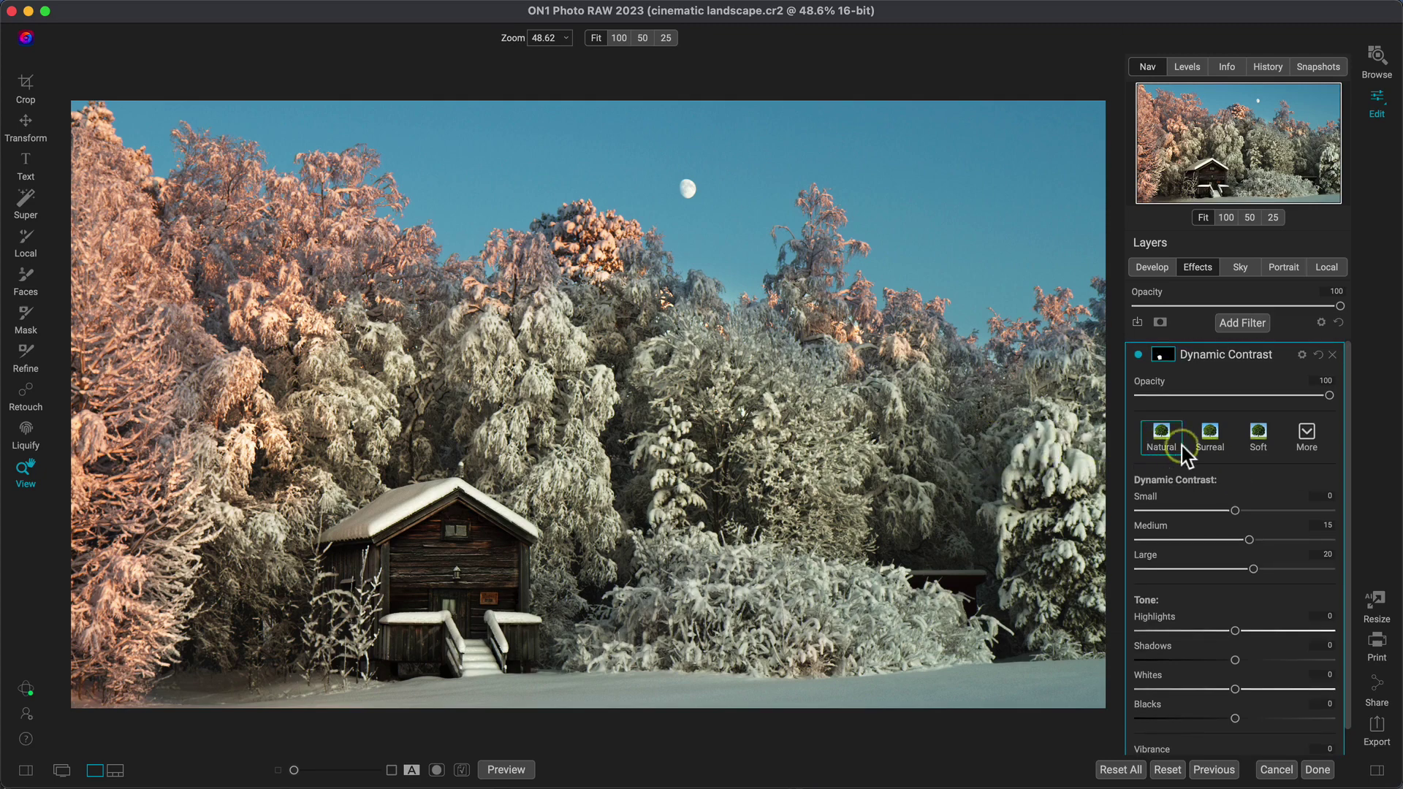
{"action": "left_click", "coordinate": [1210, 439]}
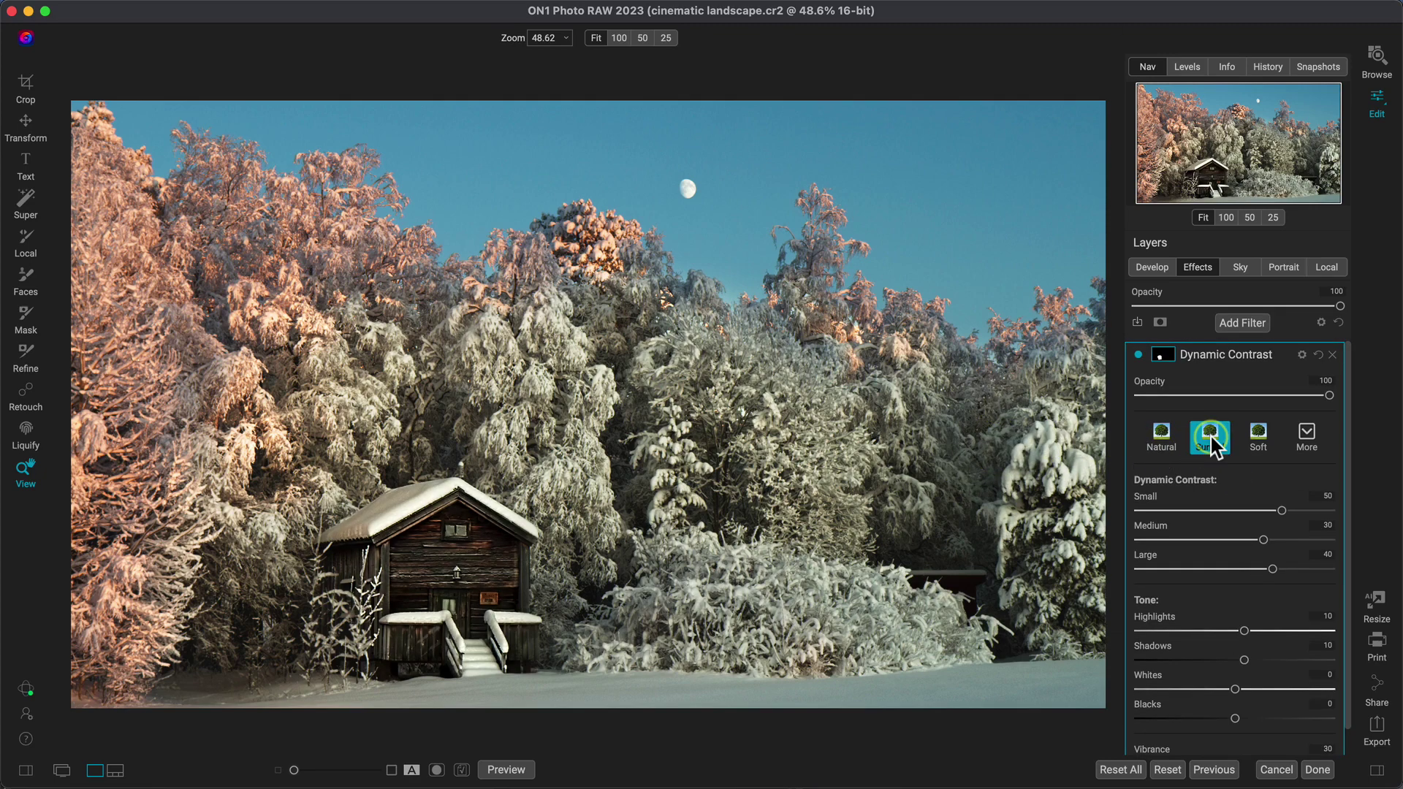
Step: Toggle Dynamic Contrast off and on to compare, and bring up the filter list
{"action": "left_click", "coordinate": [1139, 355]}
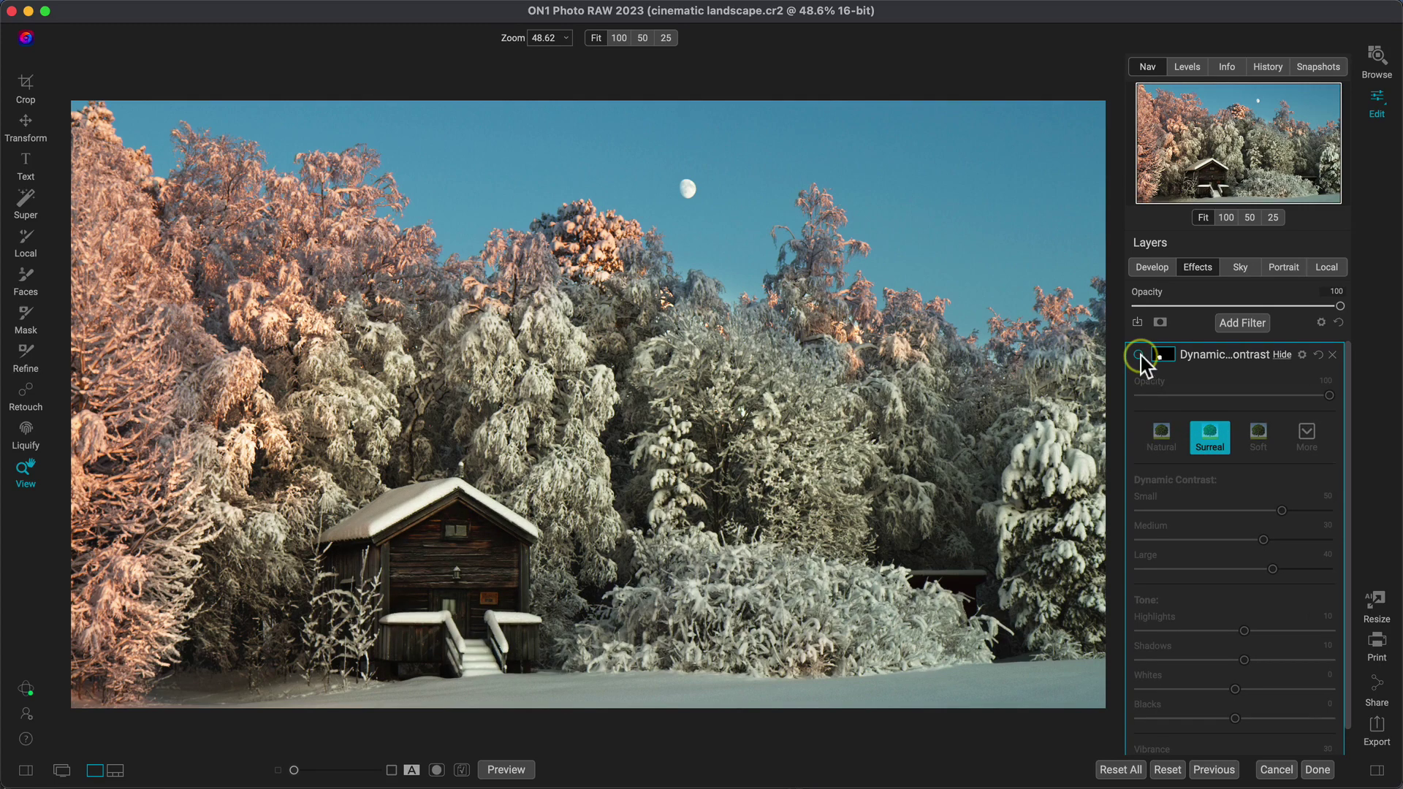
{"action": "left_click", "coordinate": [1139, 355]}
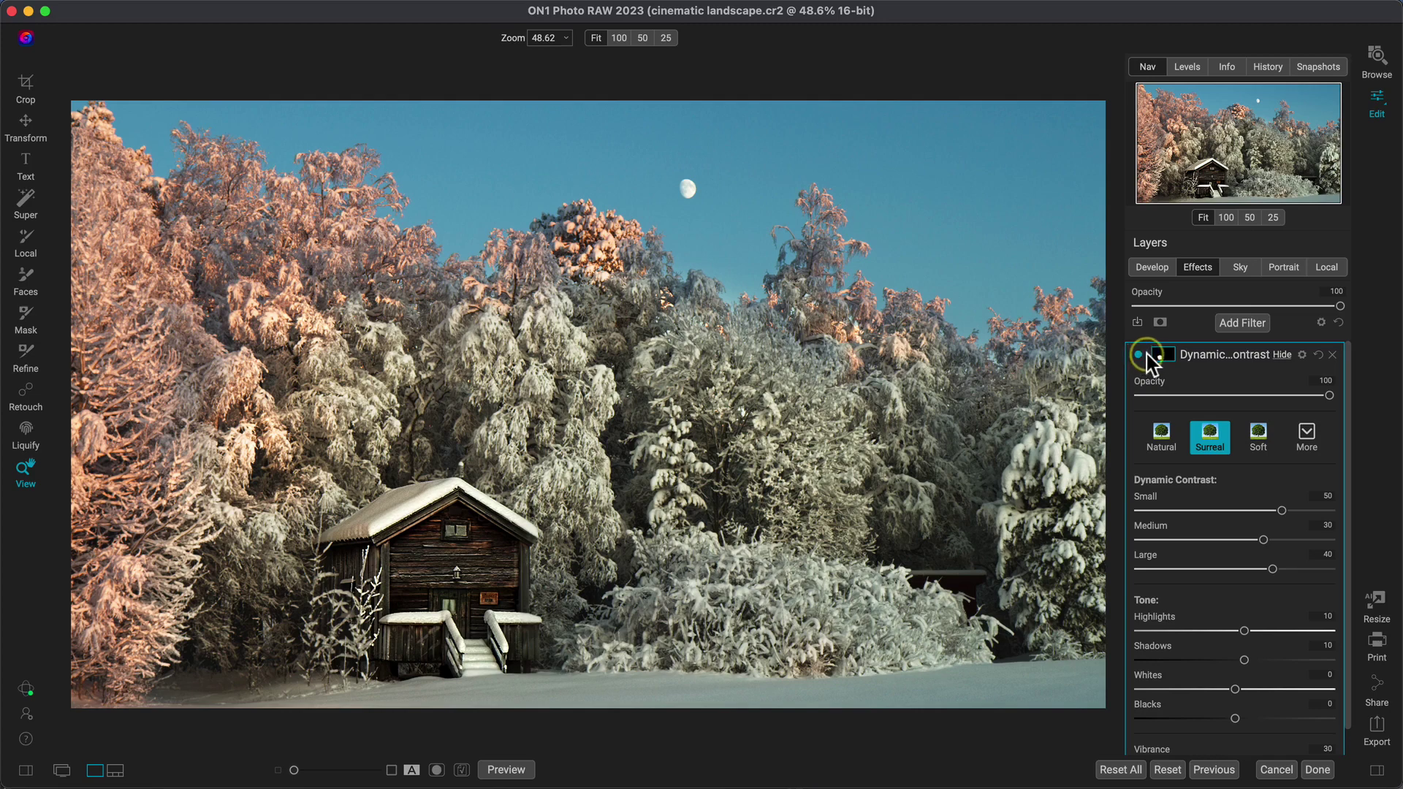
{"action": "left_click", "coordinate": [1243, 324]}
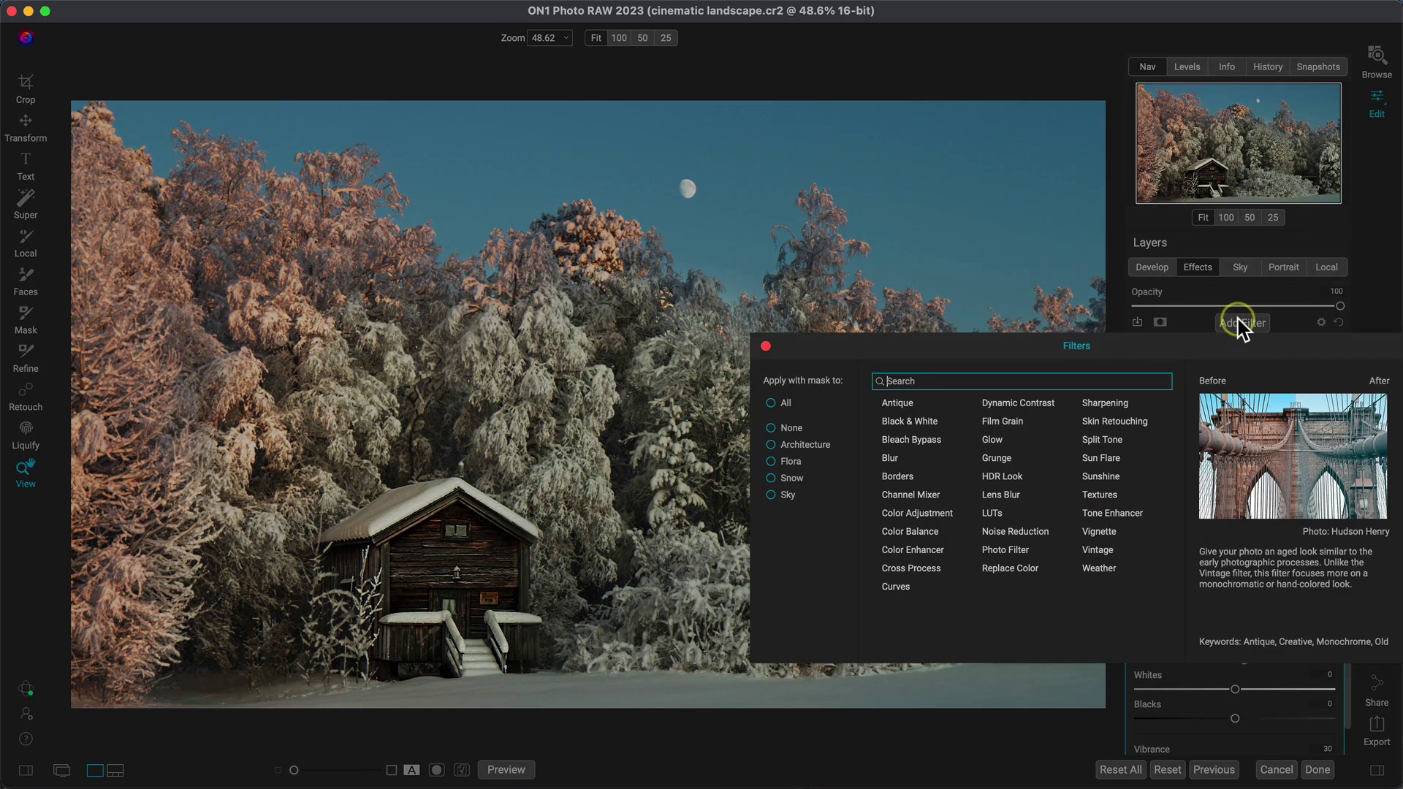
Step: Add a Glow filter with the Darker preset (Amount 50, Halo 10, Overlay Strong) and compare it on and off
{"action": "left_click", "coordinate": [990, 440]}
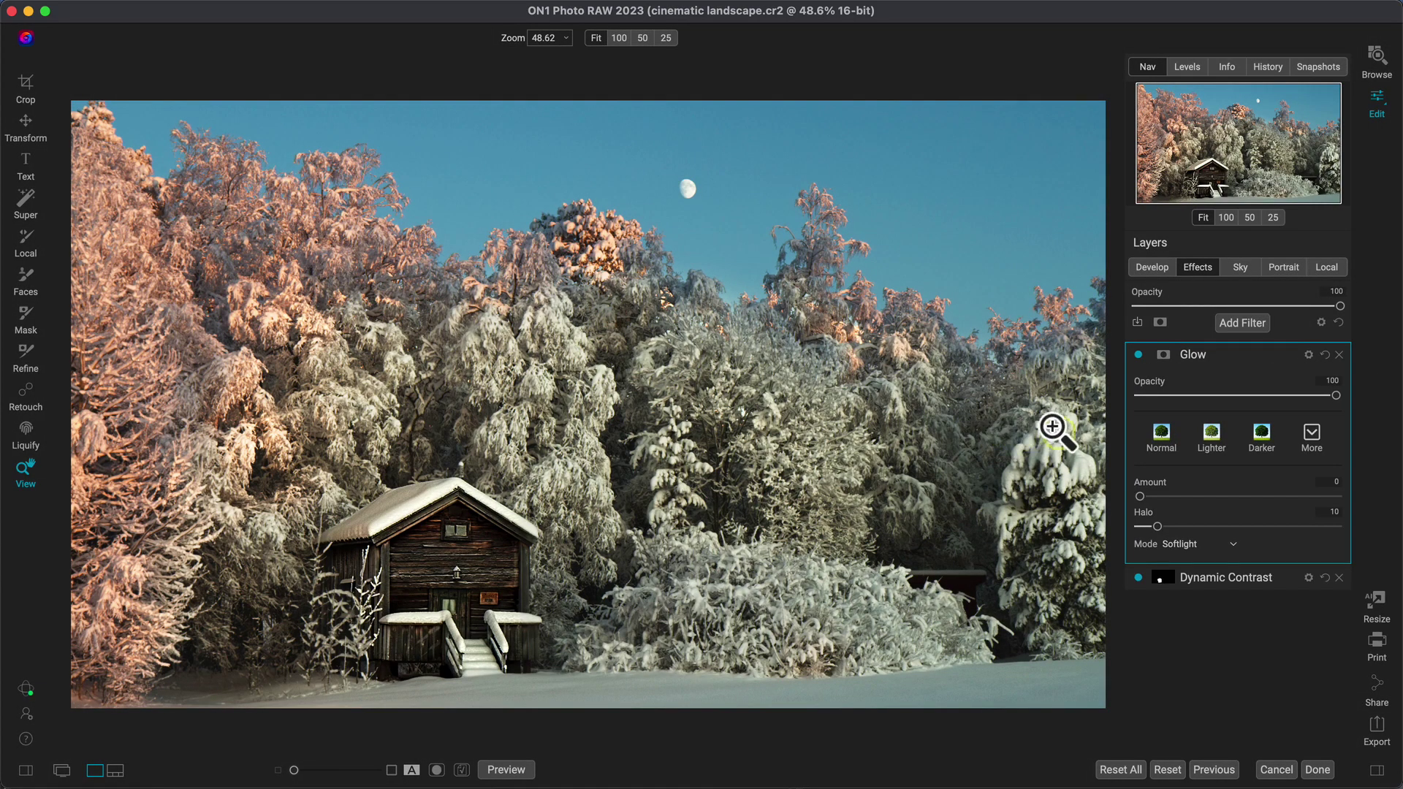
{"action": "left_click", "coordinate": [1260, 445]}
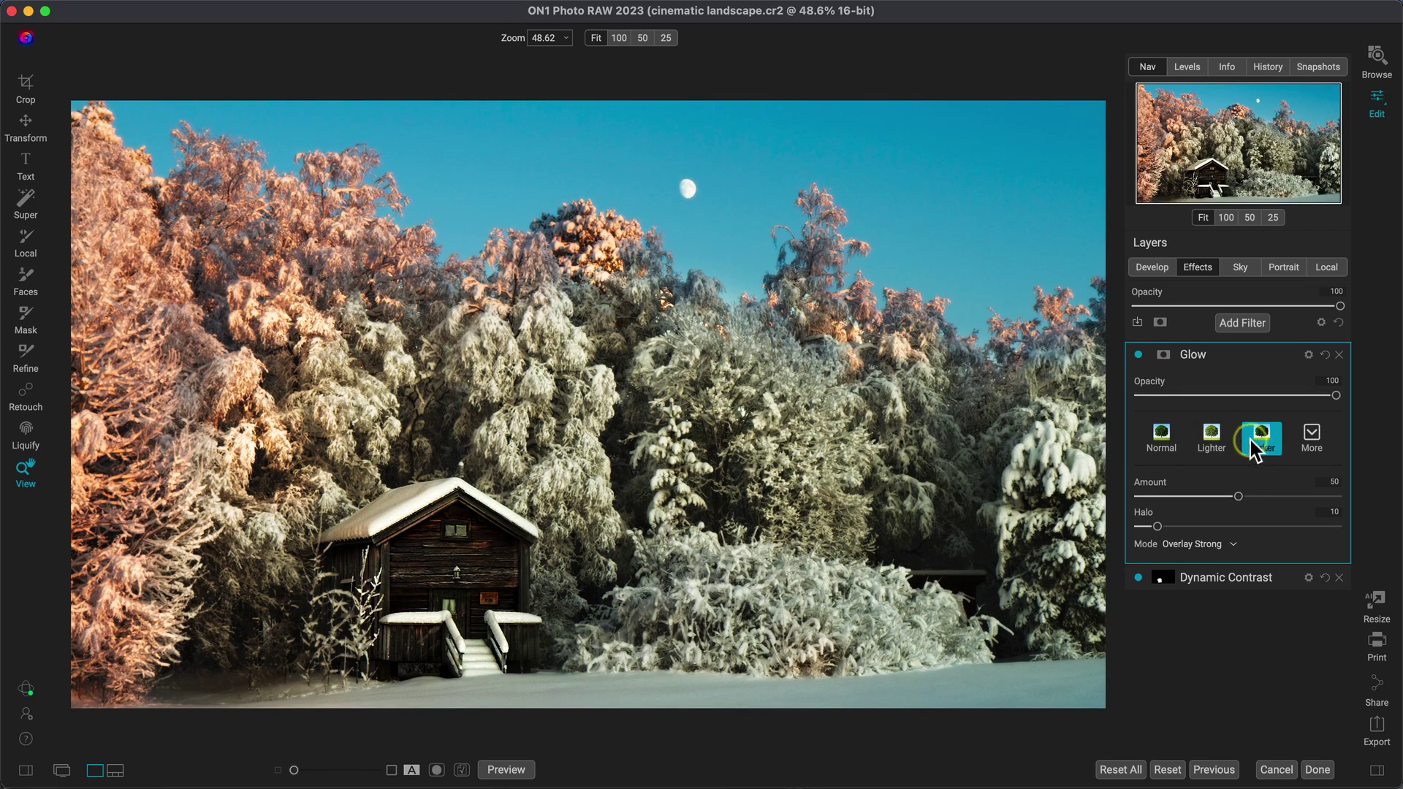
{"action": "left_click", "coordinate": [1138, 356]}
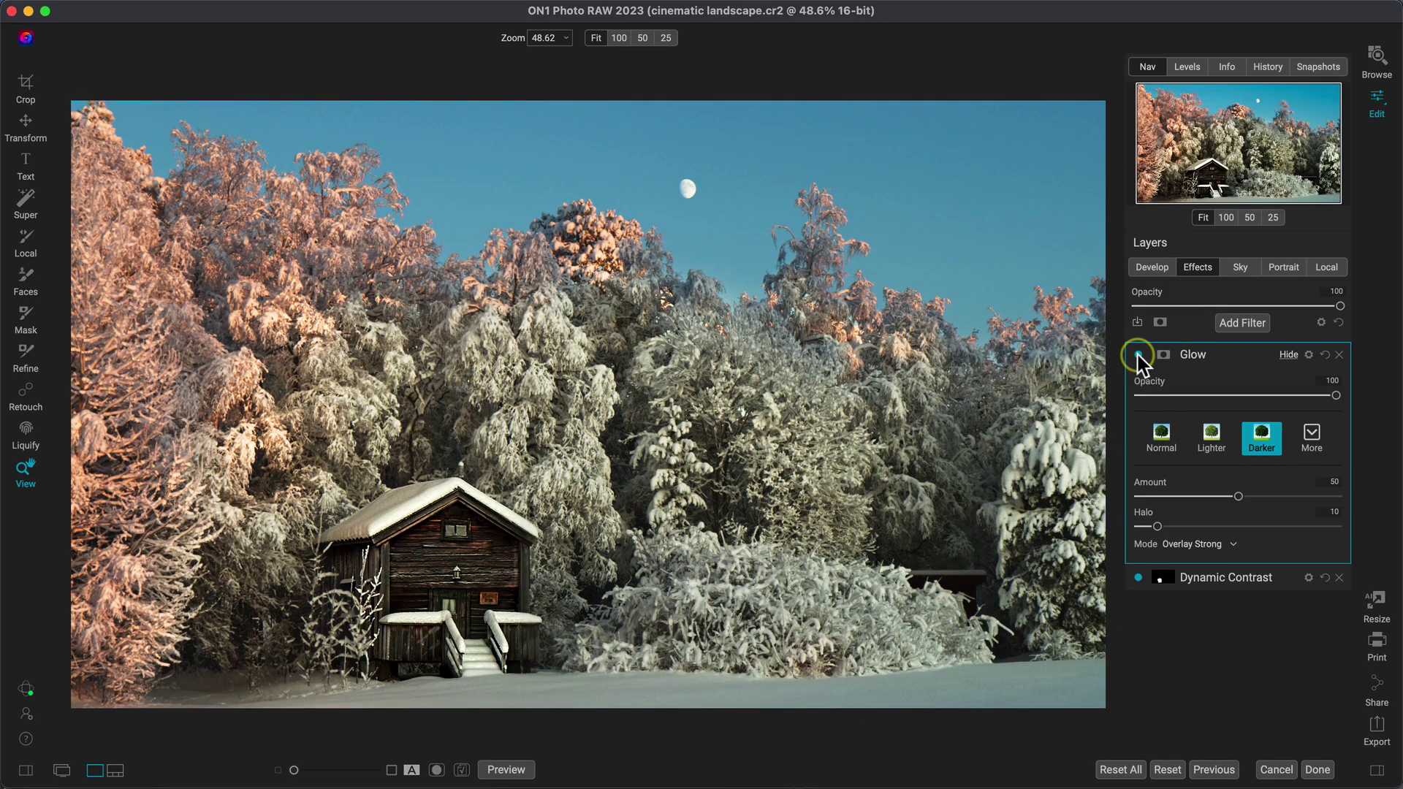
{"action": "left_click", "coordinate": [1138, 355]}
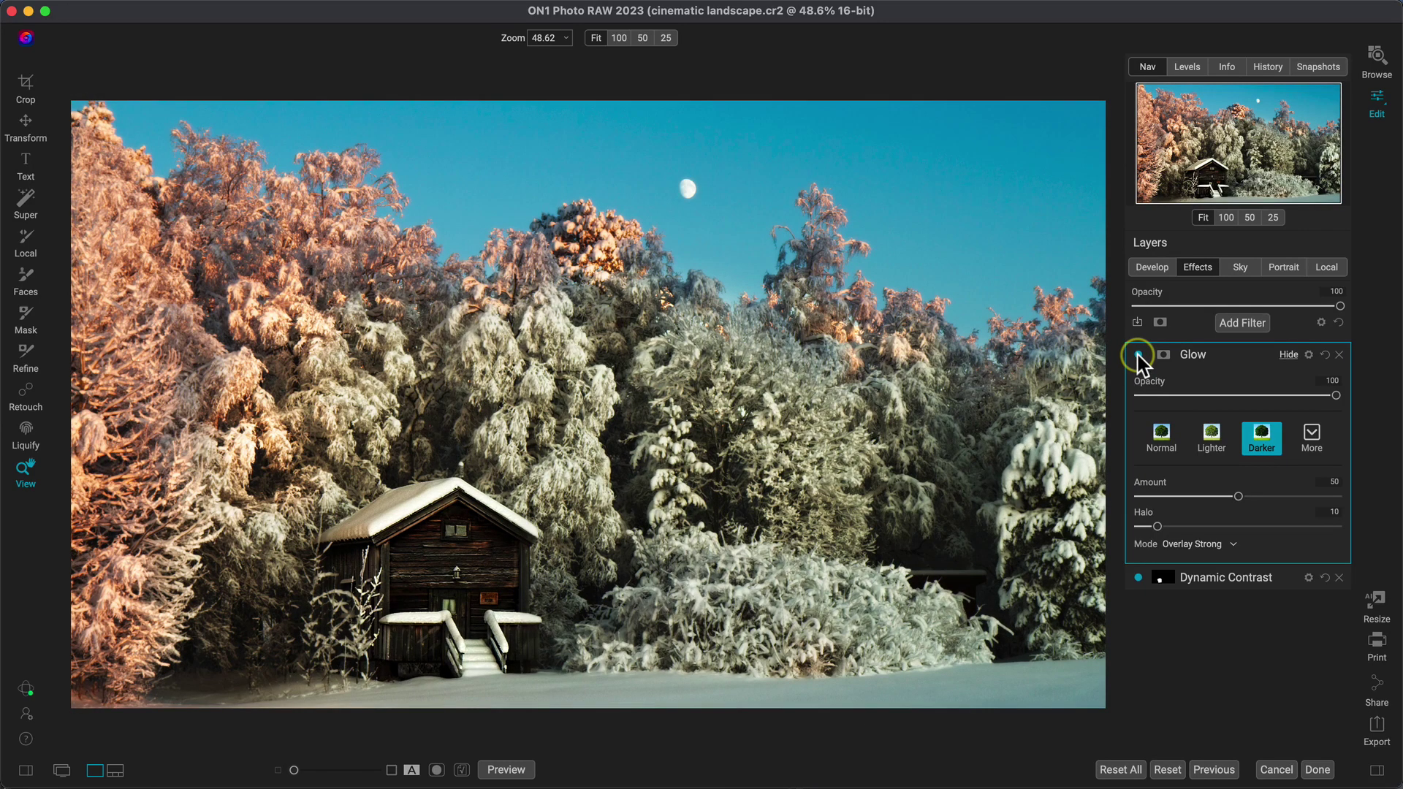
Step: Give the Glow a Lumen luminosity mask, preview the mask, and compare the glow on and off
{"action": "left_click", "coordinate": [1162, 354]}
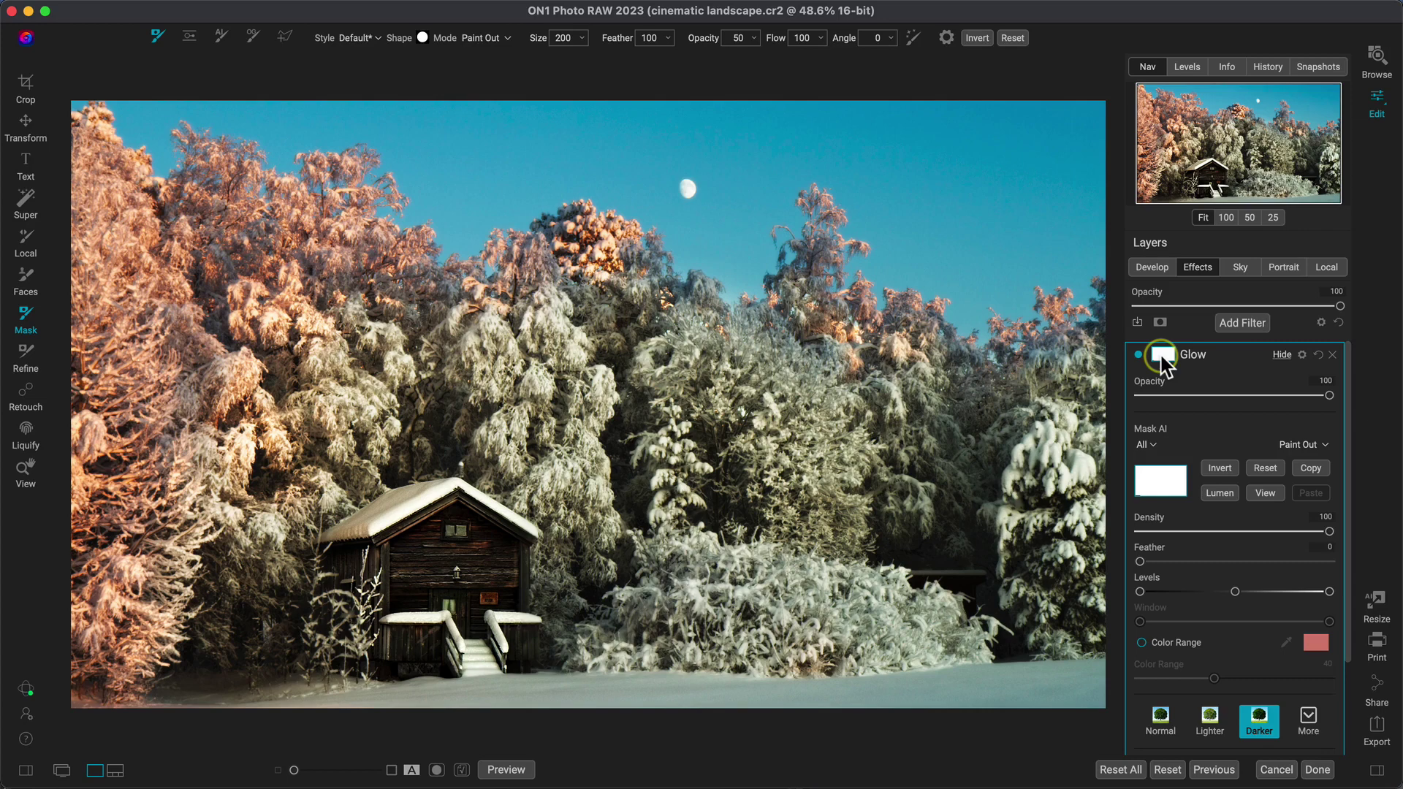
{"action": "left_click", "coordinate": [1220, 494]}
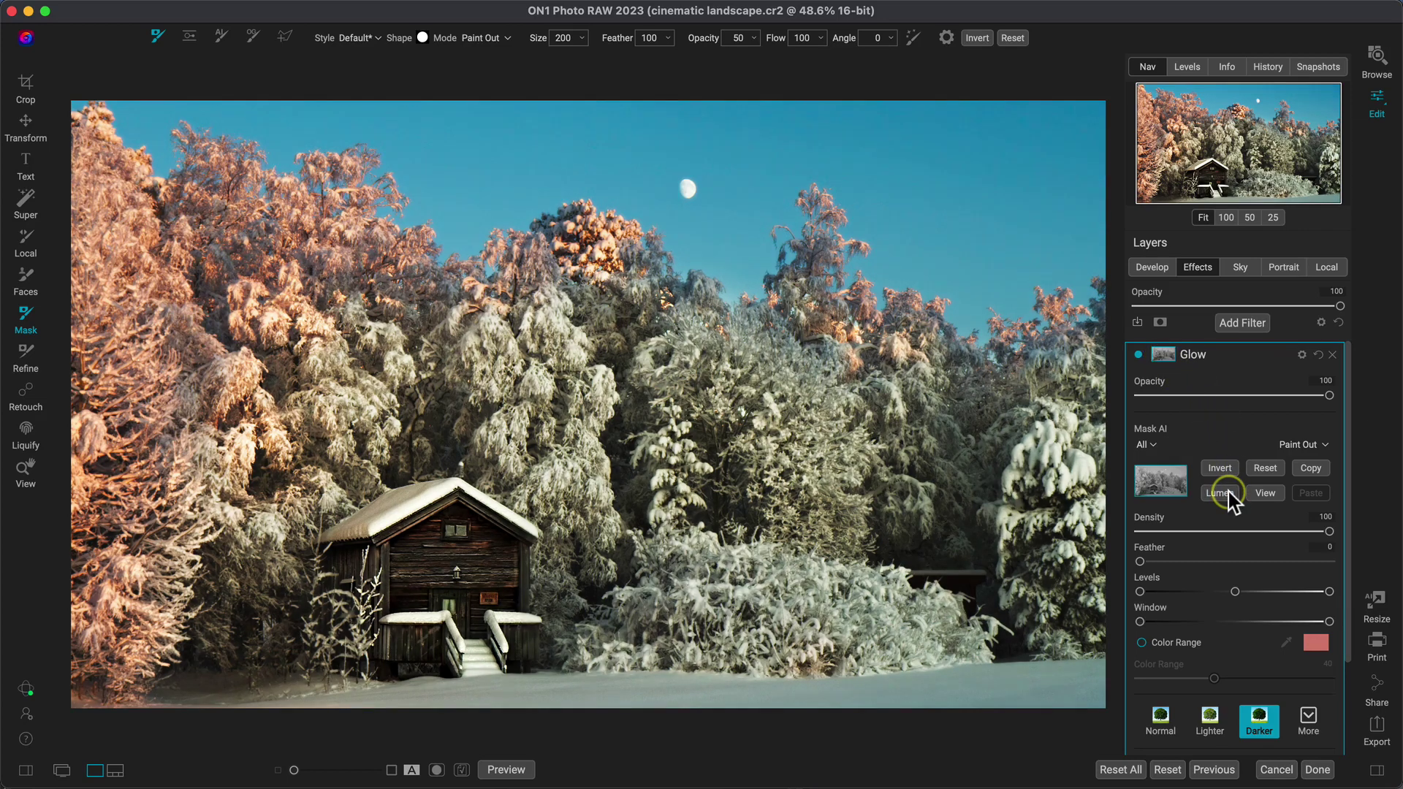
{"action": "left_click", "coordinate": [1266, 494]}
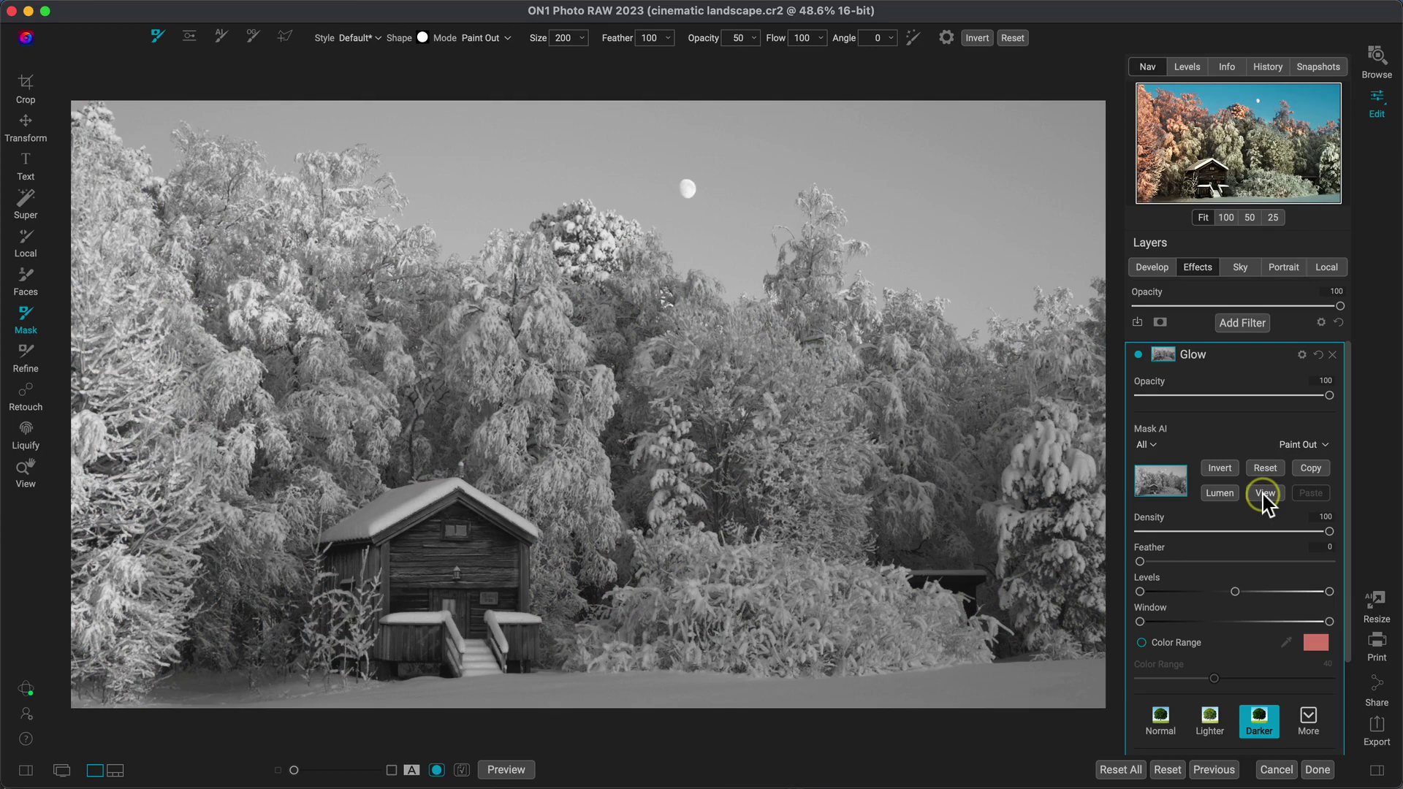
{"action": "left_click", "coordinate": [1264, 494]}
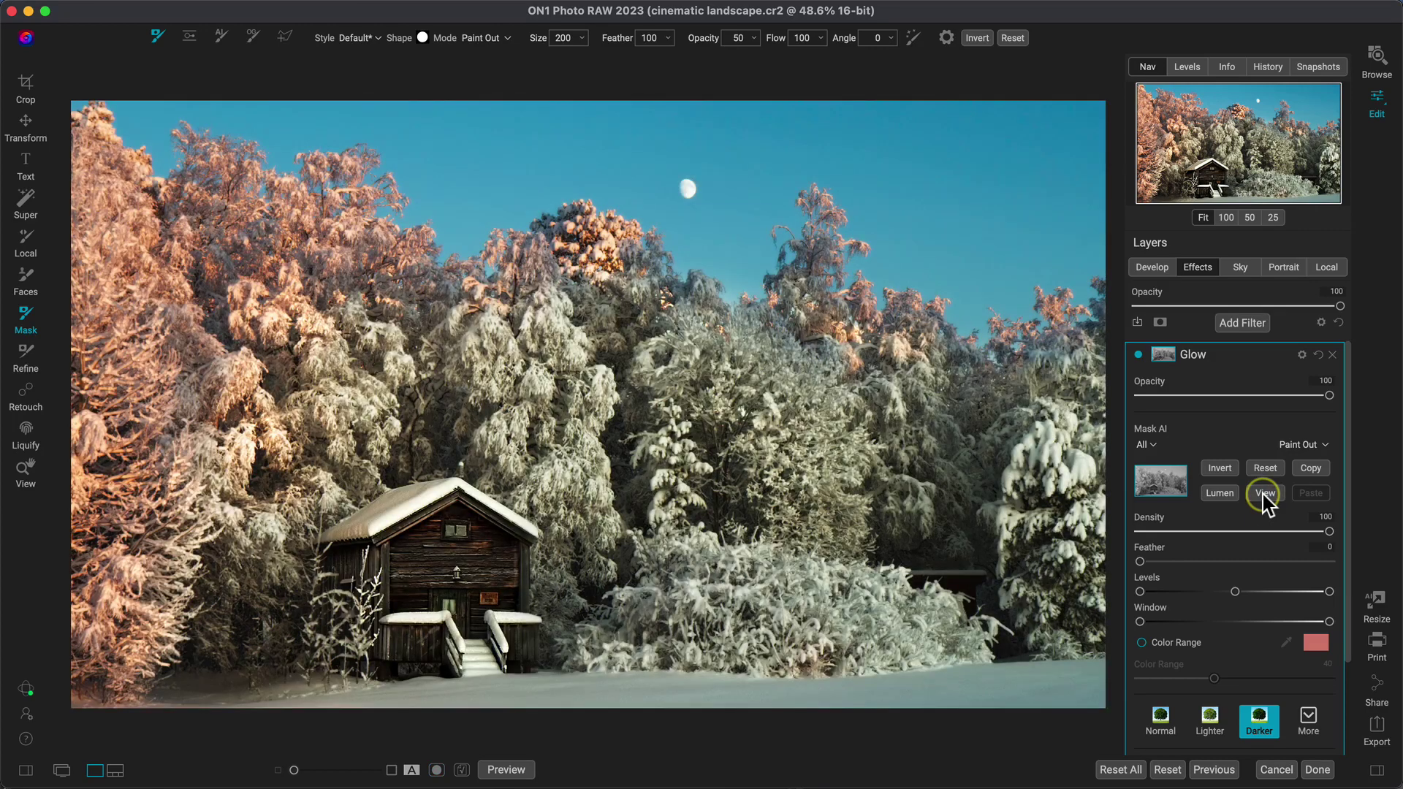
{"action": "left_click", "coordinate": [1138, 355]}
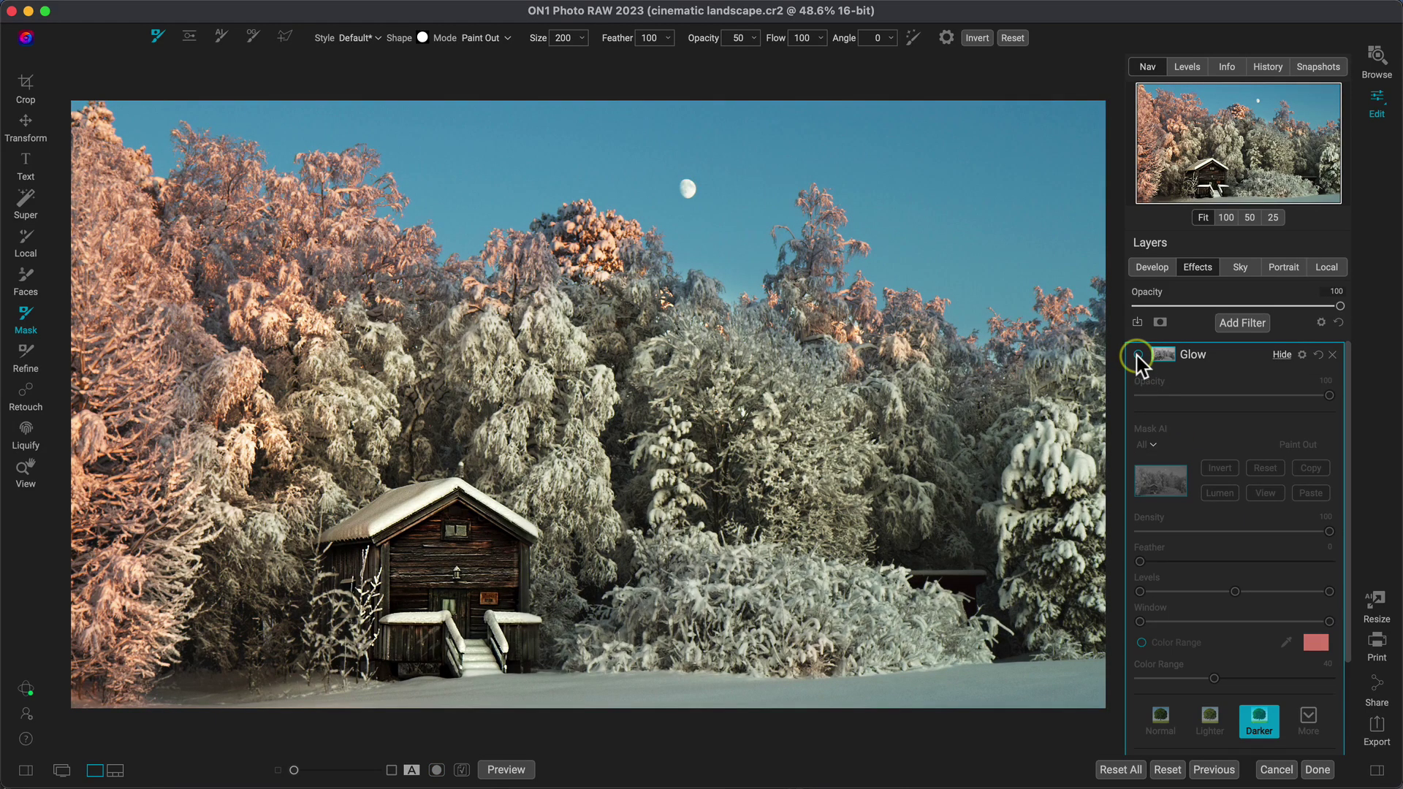
{"action": "left_click", "coordinate": [1138, 355]}
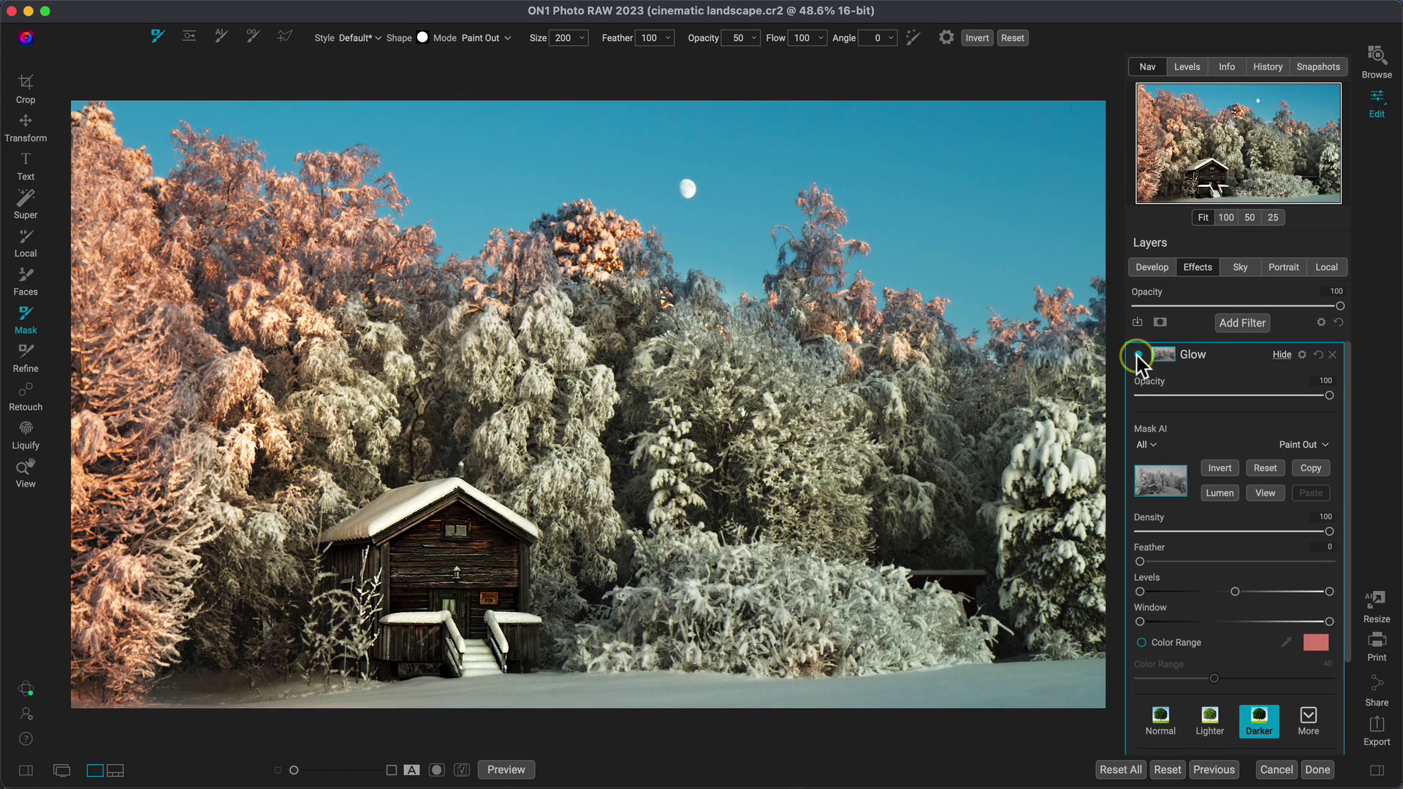
Step: Add a Weather filter with Blizzard texture at Precipitation Opacity 100
{"action": "left_click", "coordinate": [1251, 324]}
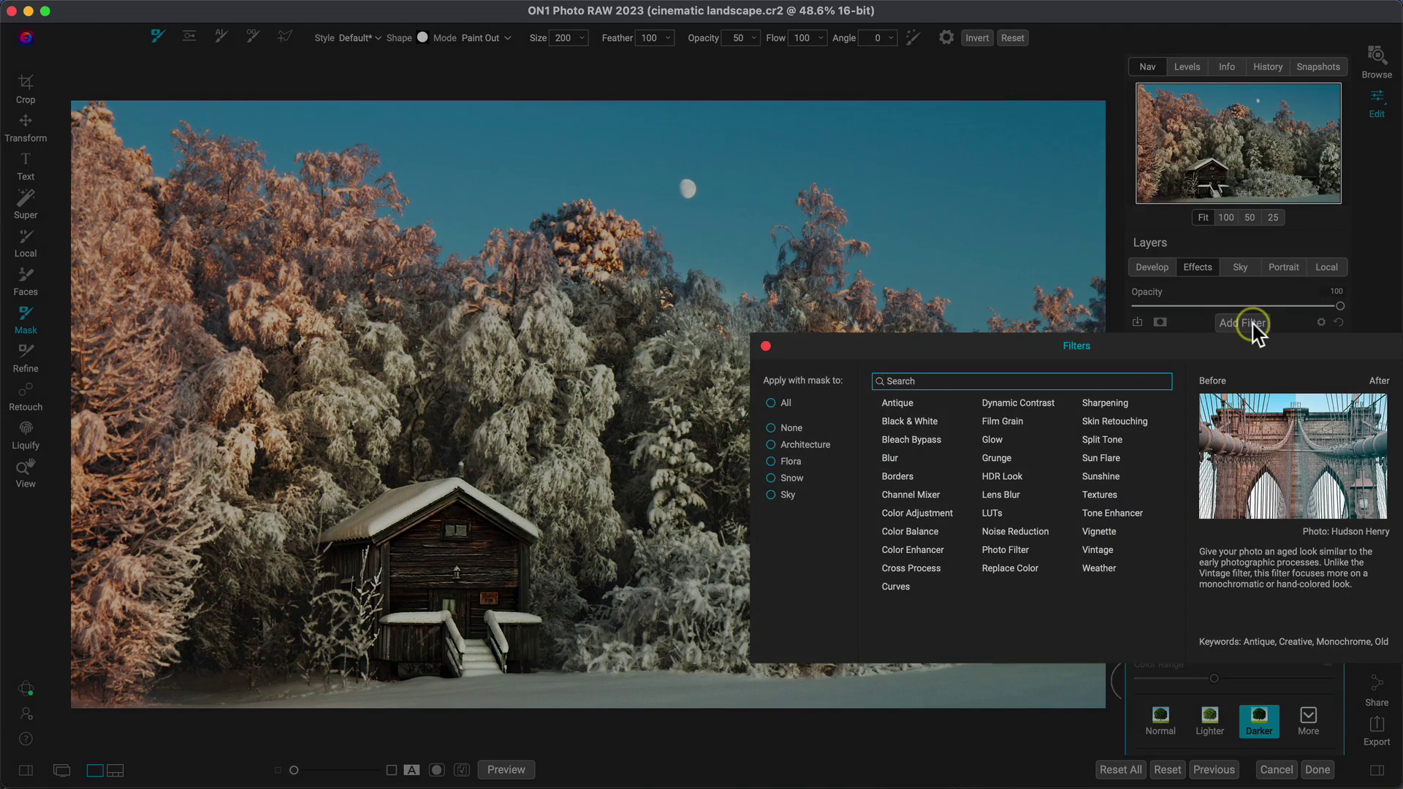
{"action": "left_click", "coordinate": [1107, 572]}
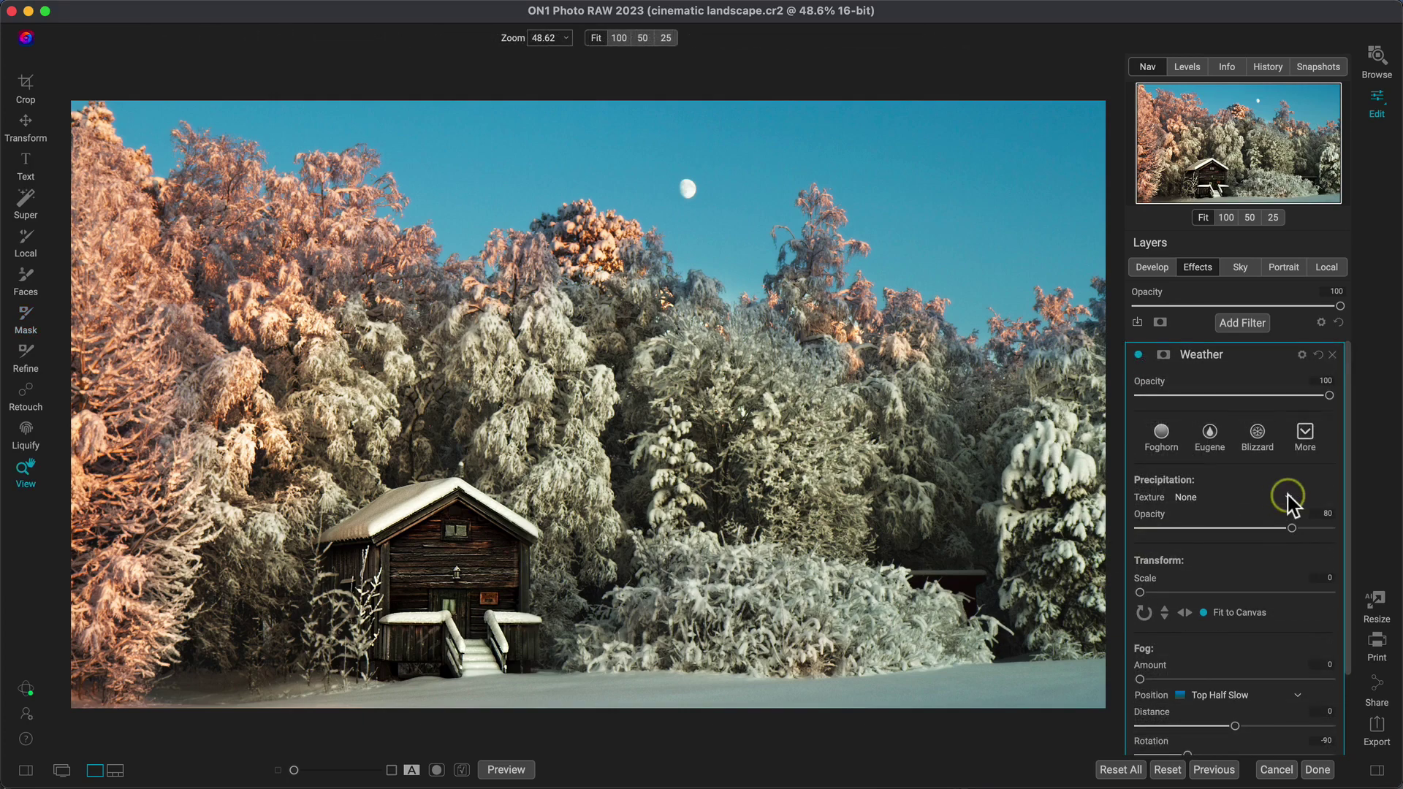
{"action": "left_click", "coordinate": [1286, 497]}
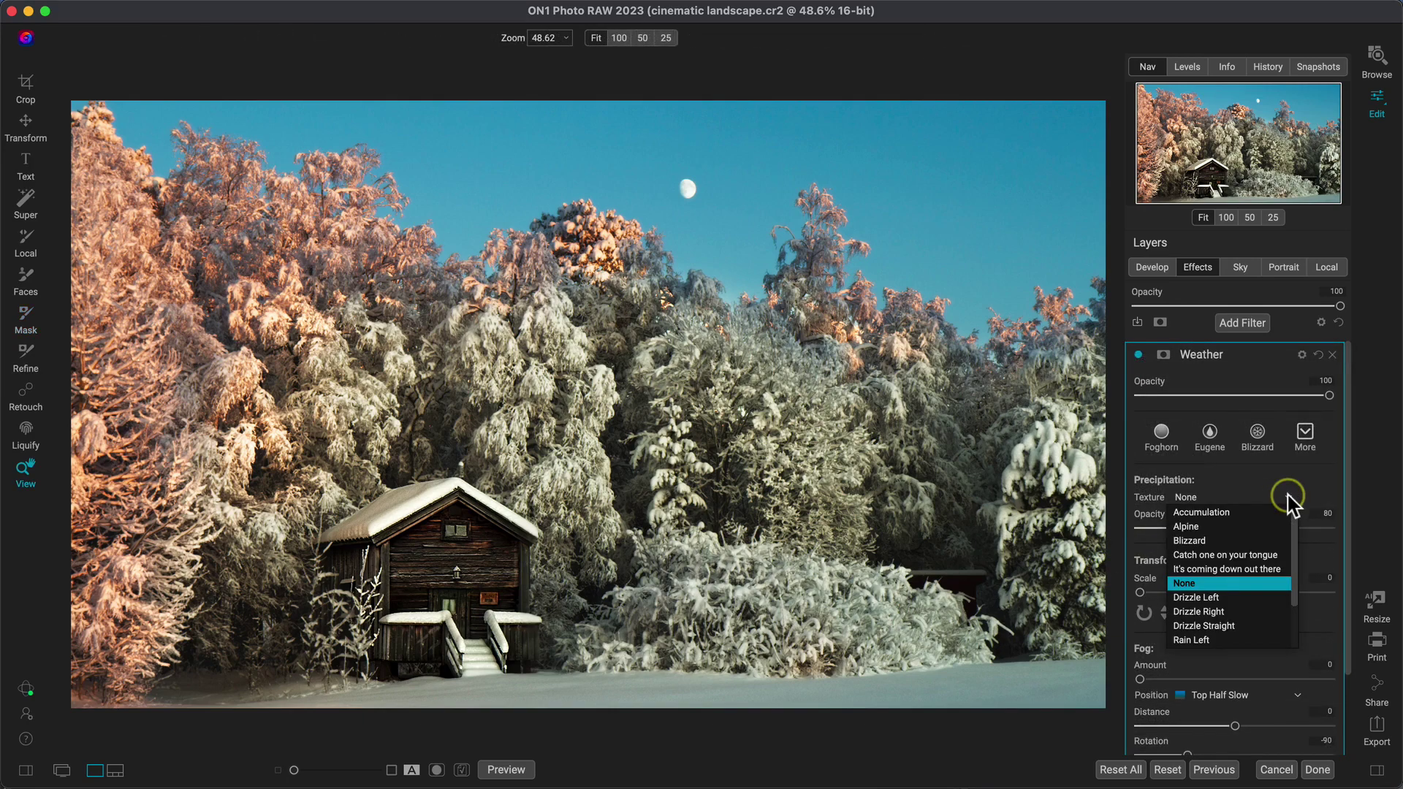
{"action": "left_click", "coordinate": [1233, 541]}
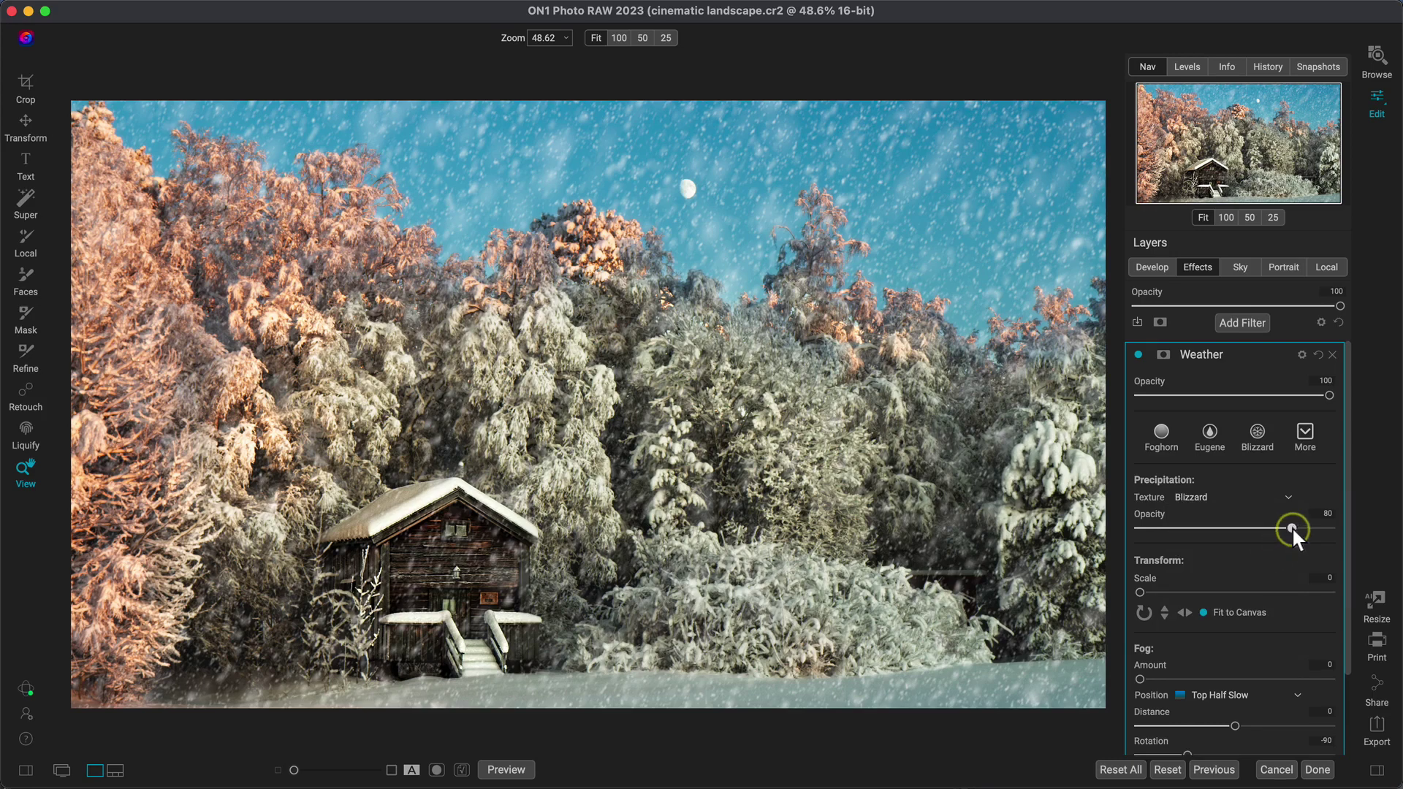
{"action": "left_click_drag", "start_coordinate": [1293, 527], "coordinate": [1340, 528]}
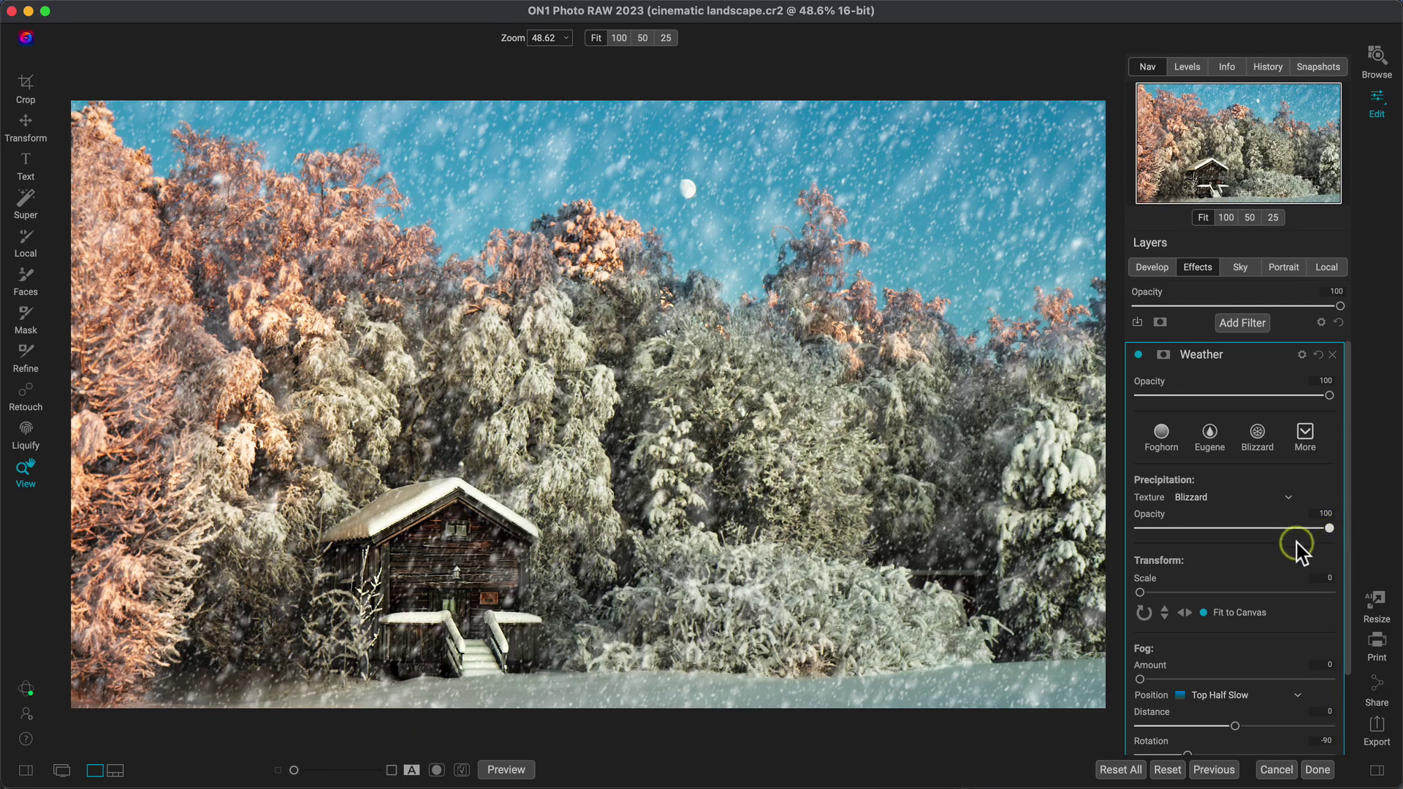
Step: Spread the Weather filter's fog over the whole image at Fog Amount 25
{"action": "scroll", "coordinate": [1292, 547], "scroll_direction": "down", "scroll_amount": 3}
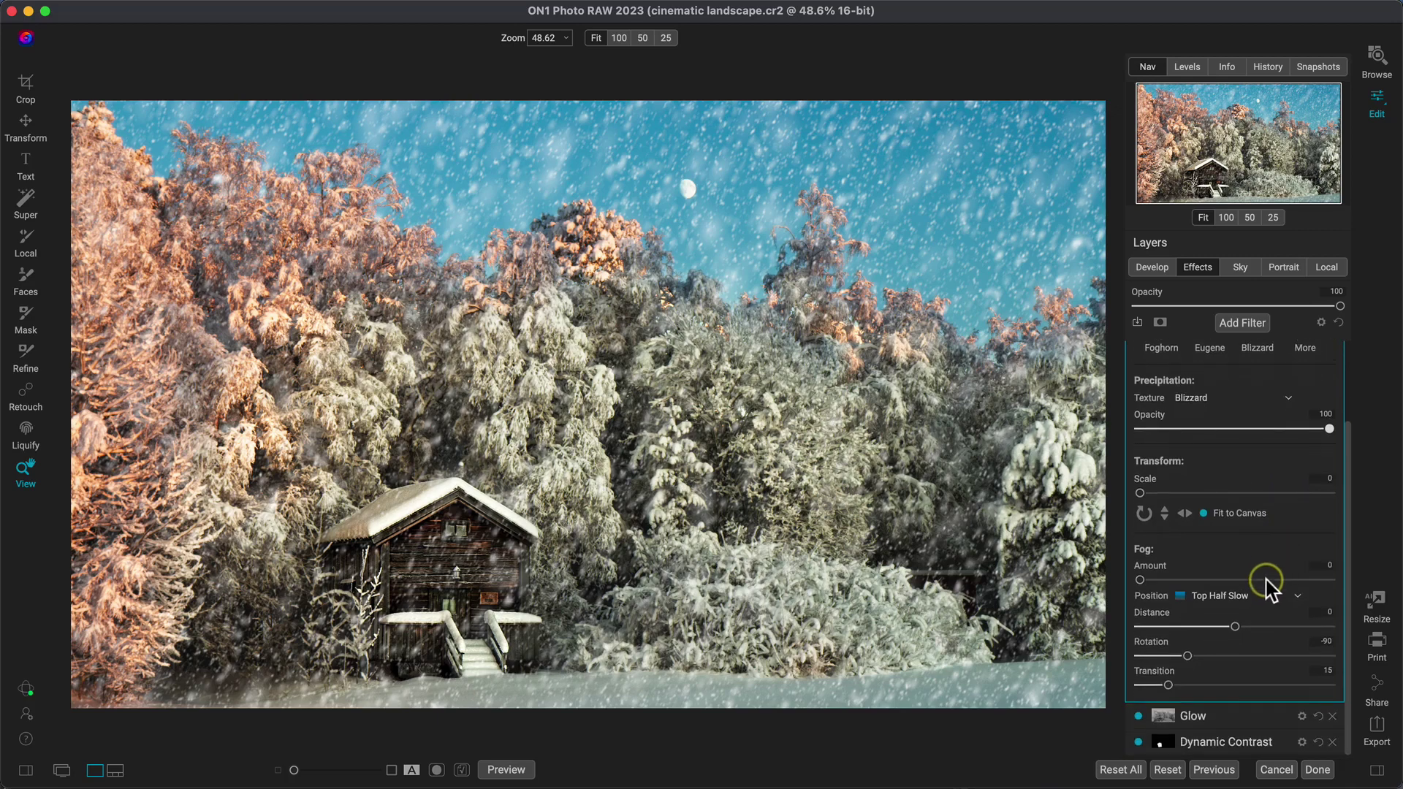
{"action": "left_click", "coordinate": [1258, 596]}
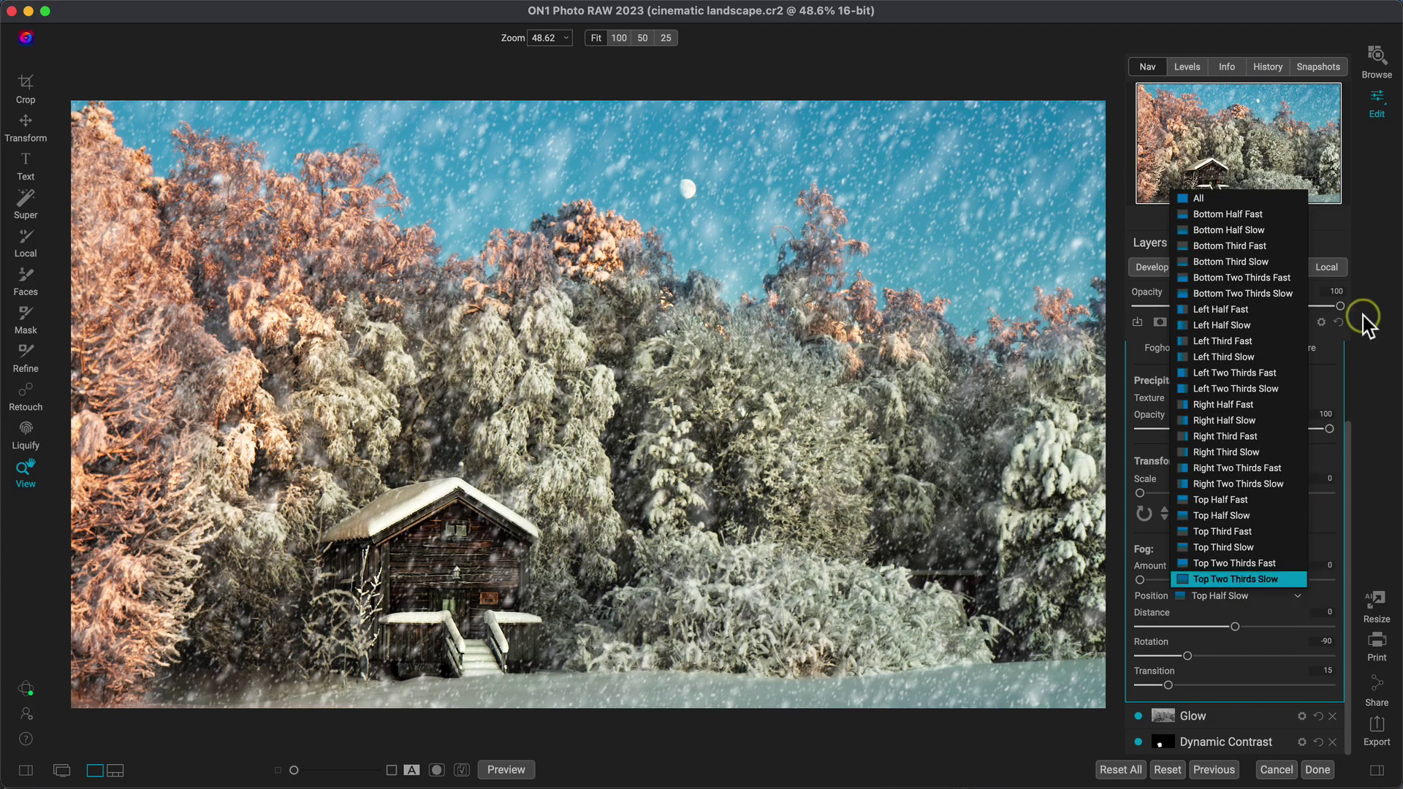
{"action": "left_click", "coordinate": [1299, 201]}
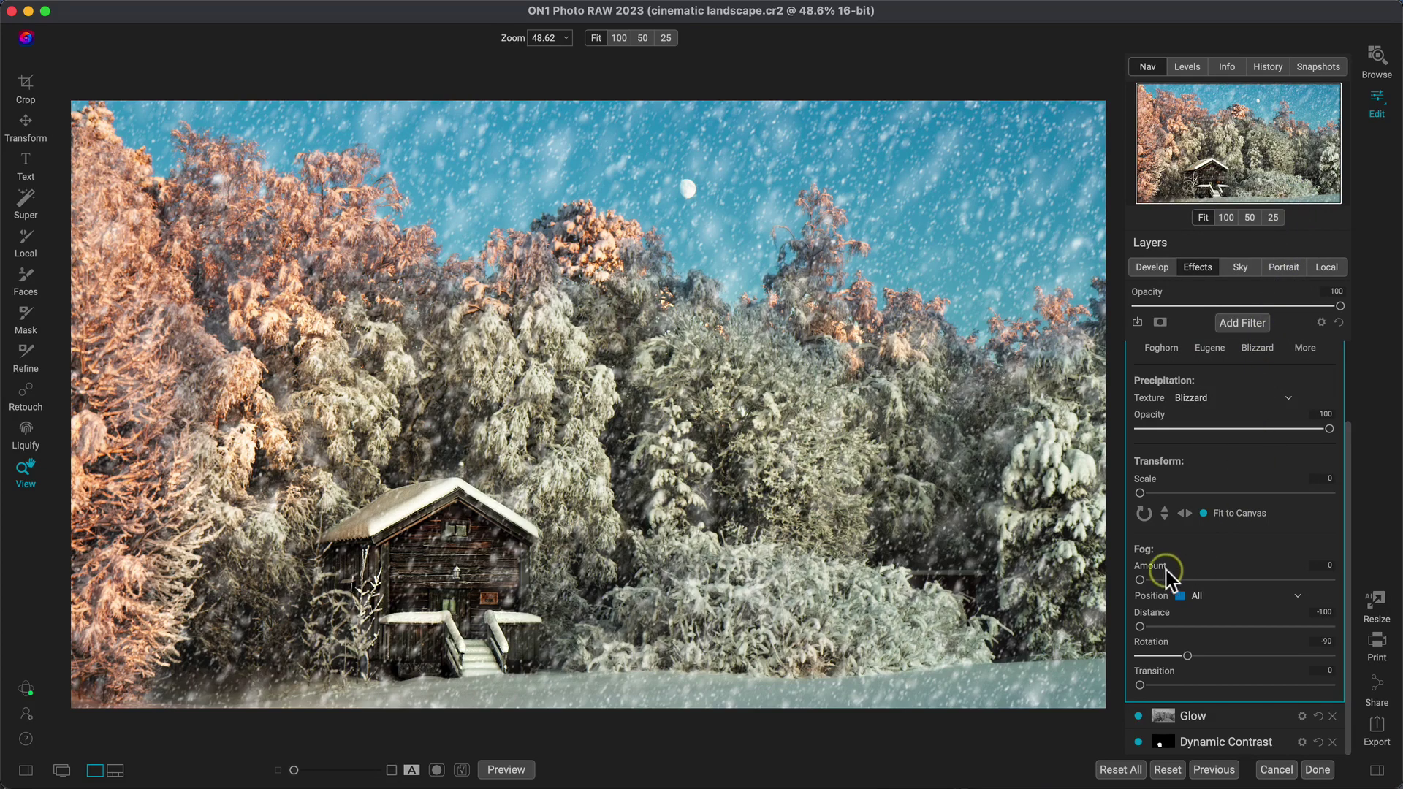
{"action": "left_click_drag", "start_coordinate": [1147, 576], "coordinate": [1197, 577]}
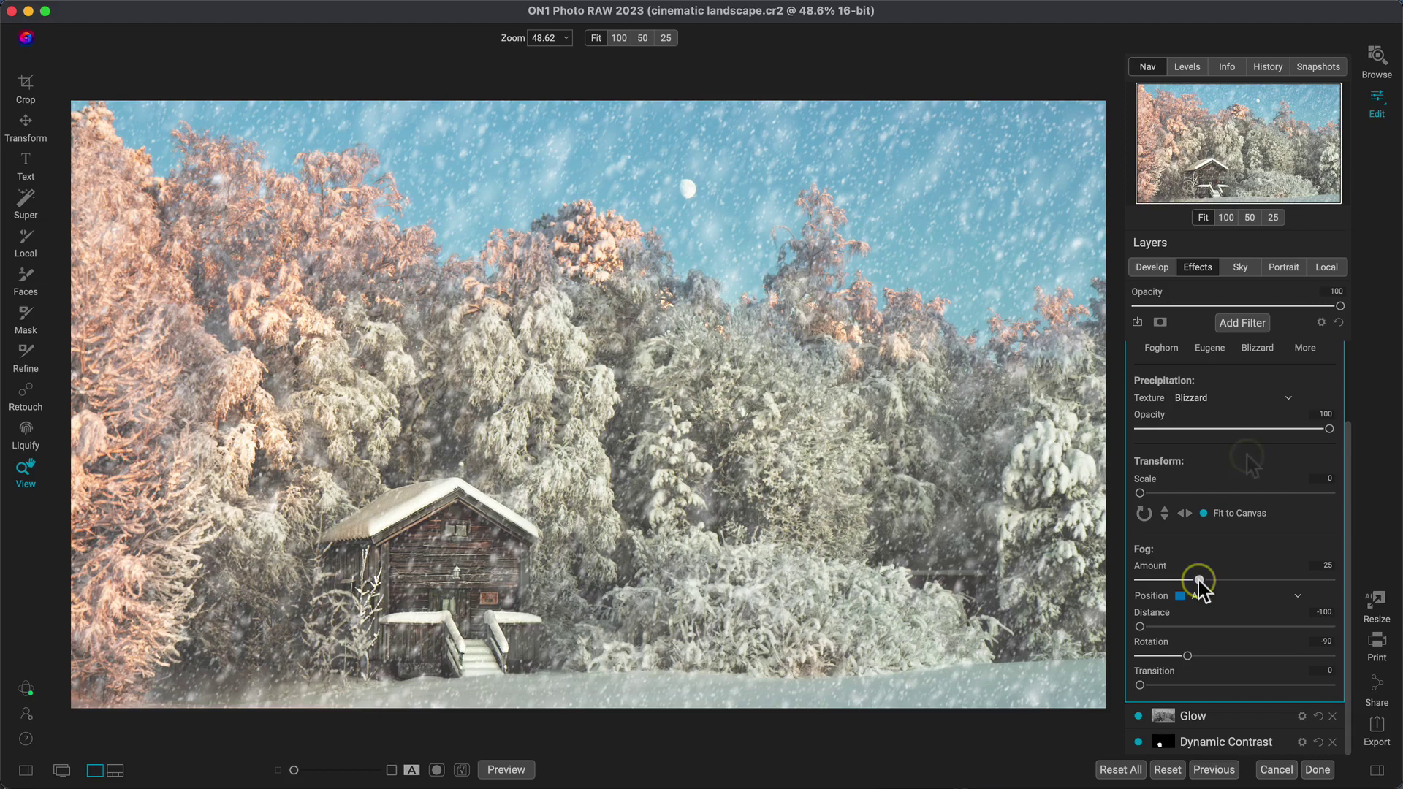
{"action": "scroll", "coordinate": [1247, 462], "scroll_direction": "up", "scroll_amount": 3}
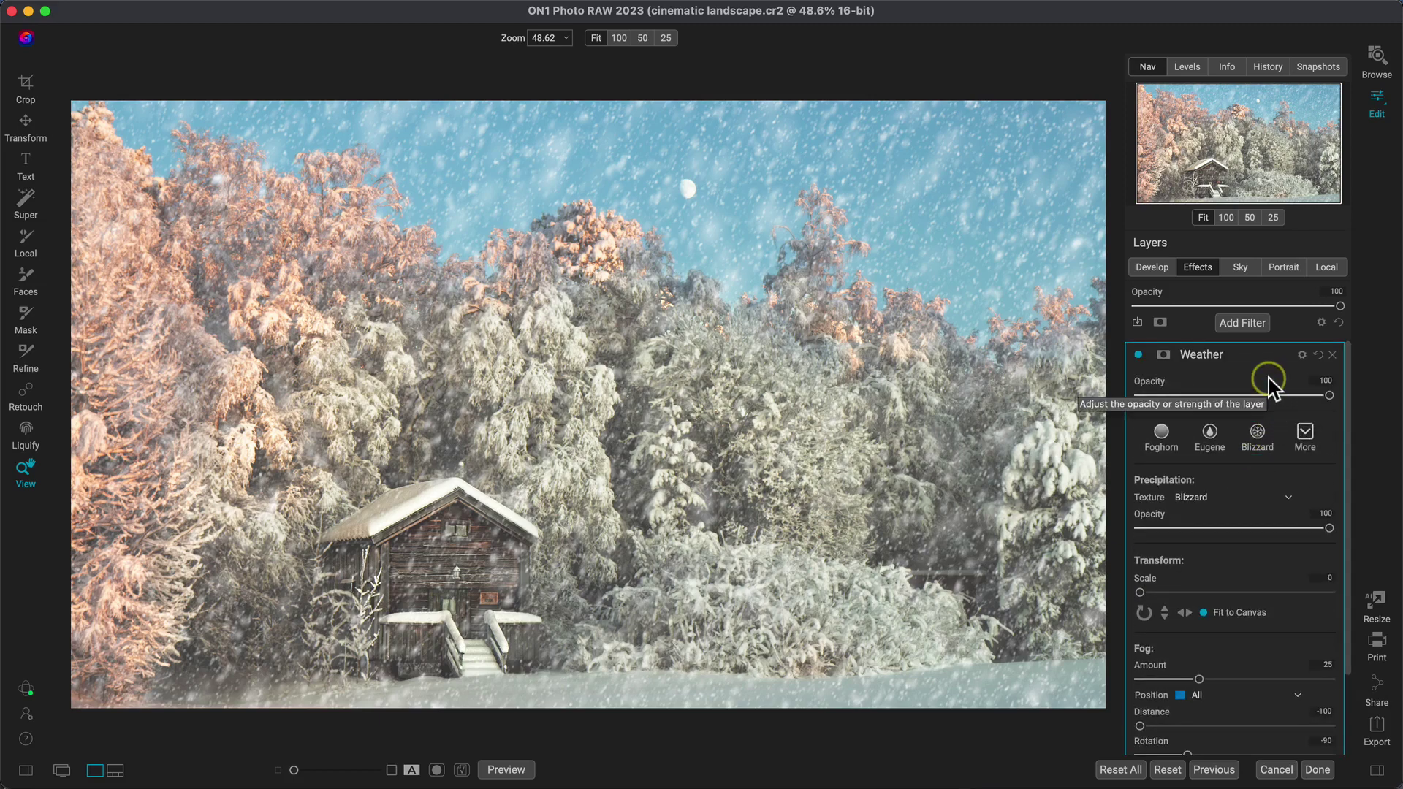
Step: Add a Borders filter using the Emulsion category's Emulsion 04 border
{"action": "left_click", "coordinate": [1249, 325]}
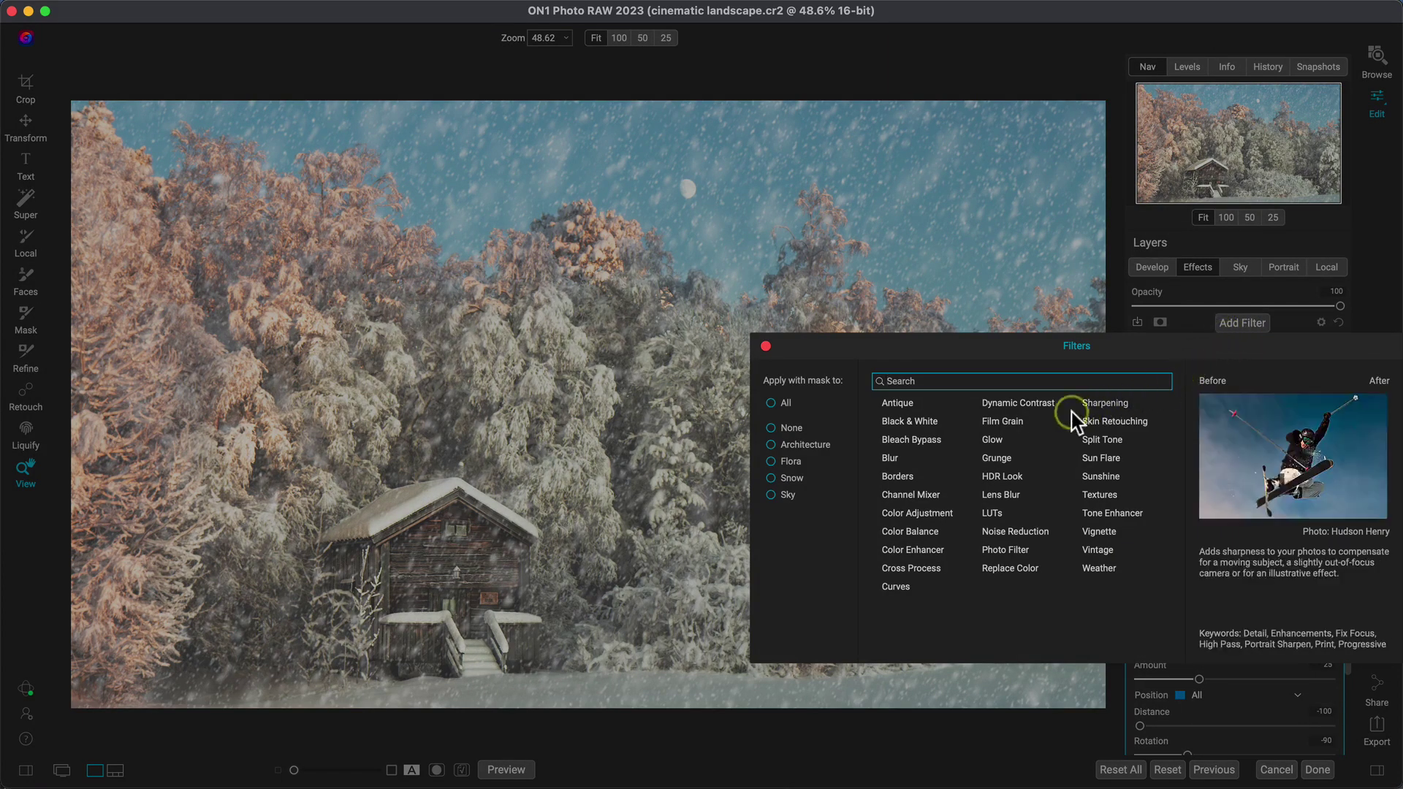
{"action": "left_click", "coordinate": [912, 478]}
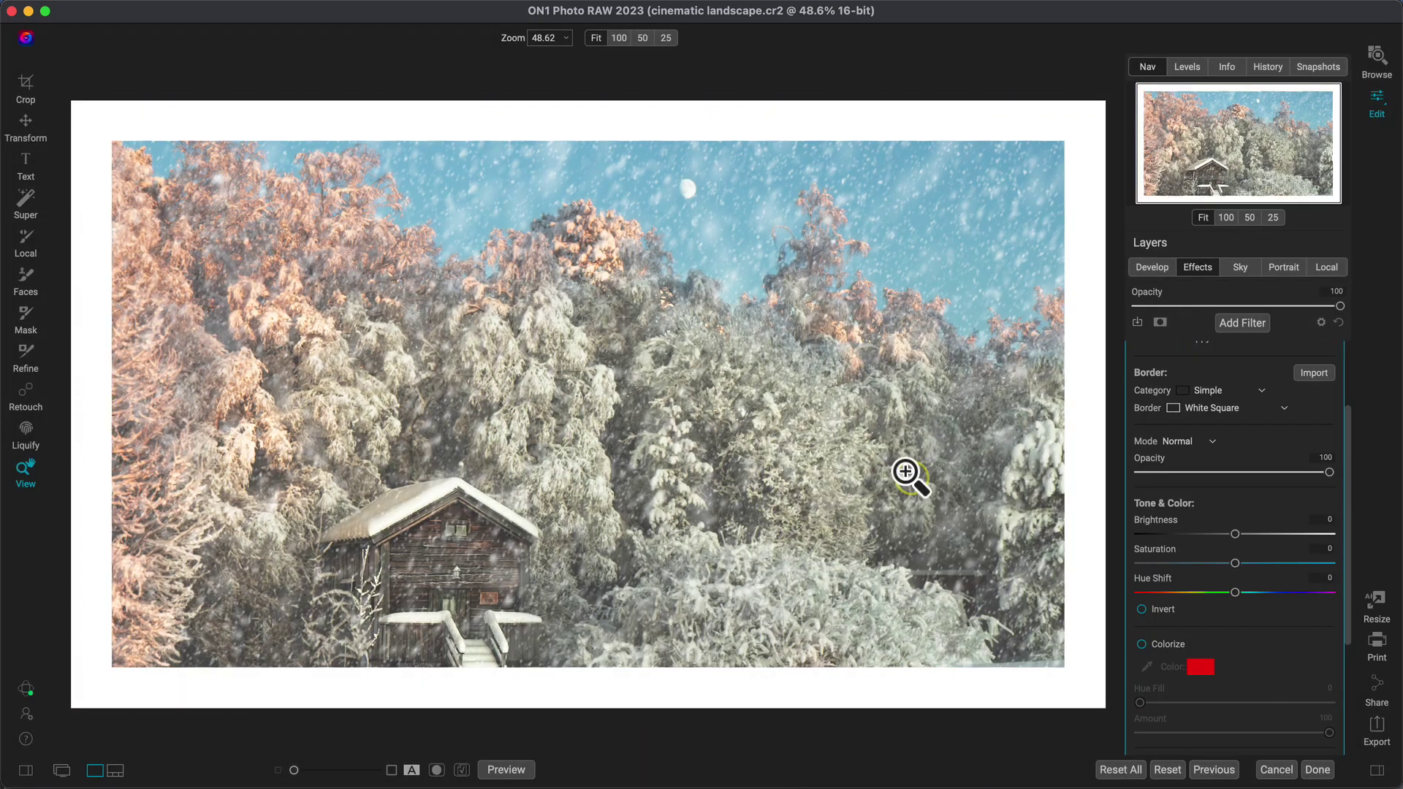
{"action": "scroll", "coordinate": [1209, 443], "scroll_direction": "up", "scroll_amount": 3}
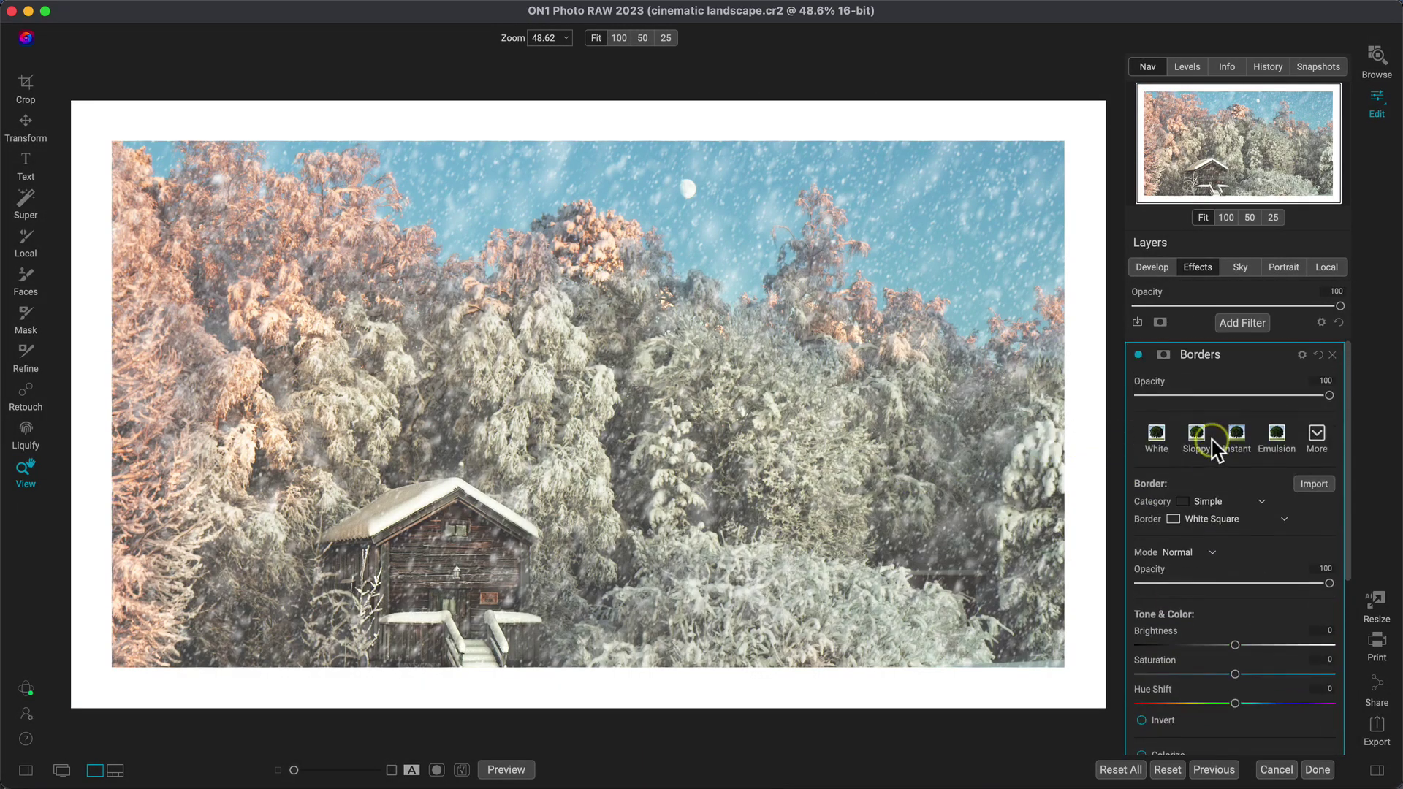
{"action": "left_click", "coordinate": [1257, 498]}
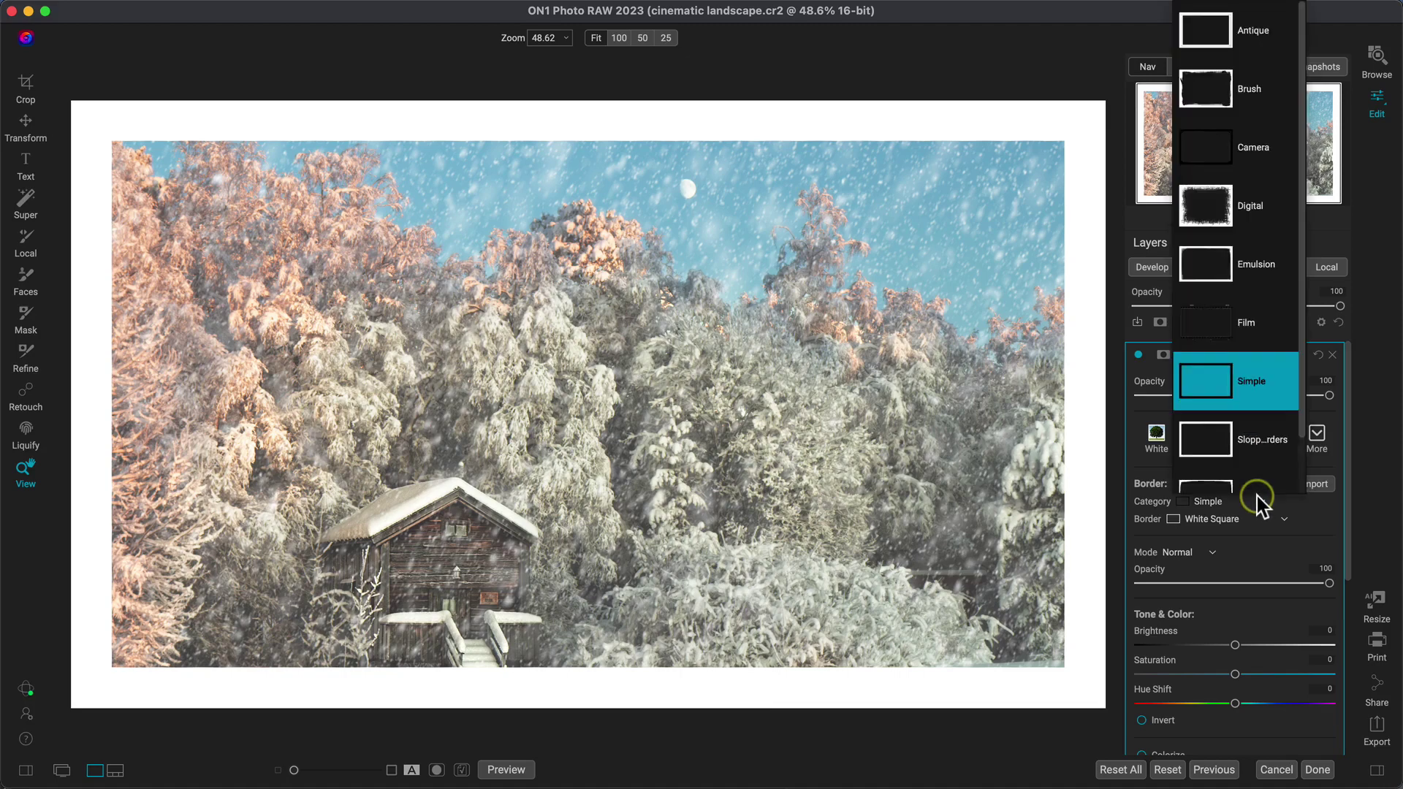
{"action": "scroll", "coordinate": [1260, 417], "scroll_direction": "down", "scroll_amount": 1}
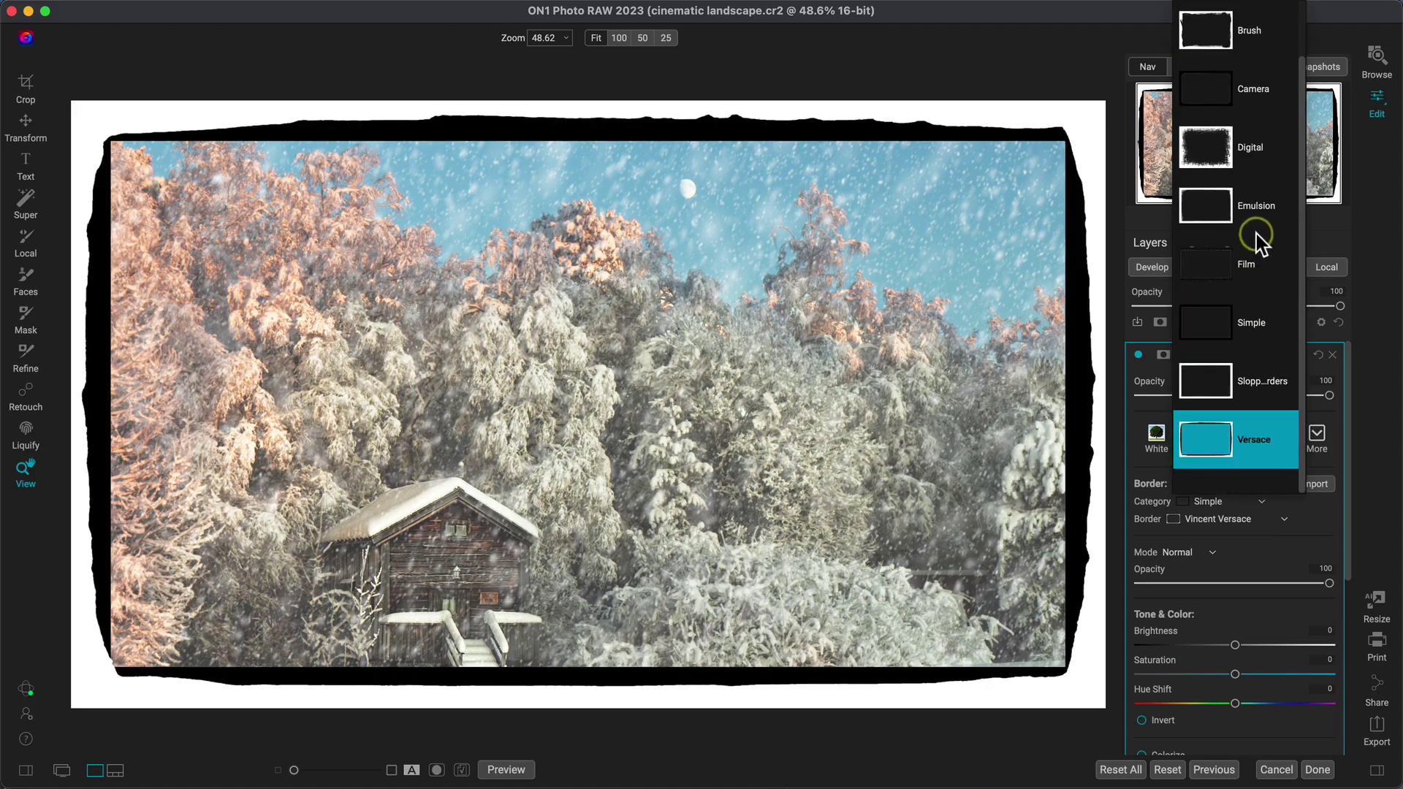
{"action": "left_click", "coordinate": [1251, 205]}
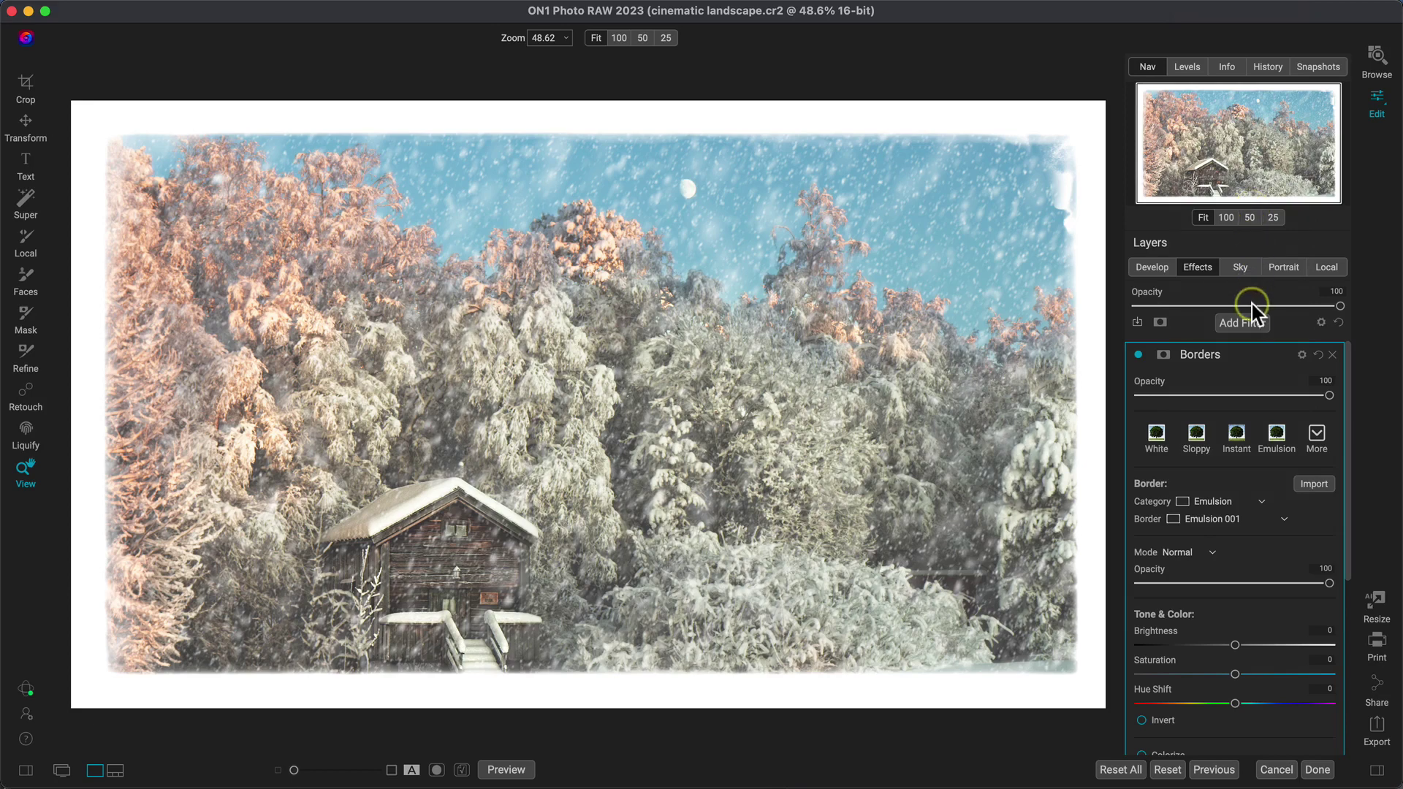
{"action": "left_click", "coordinate": [1242, 521]}
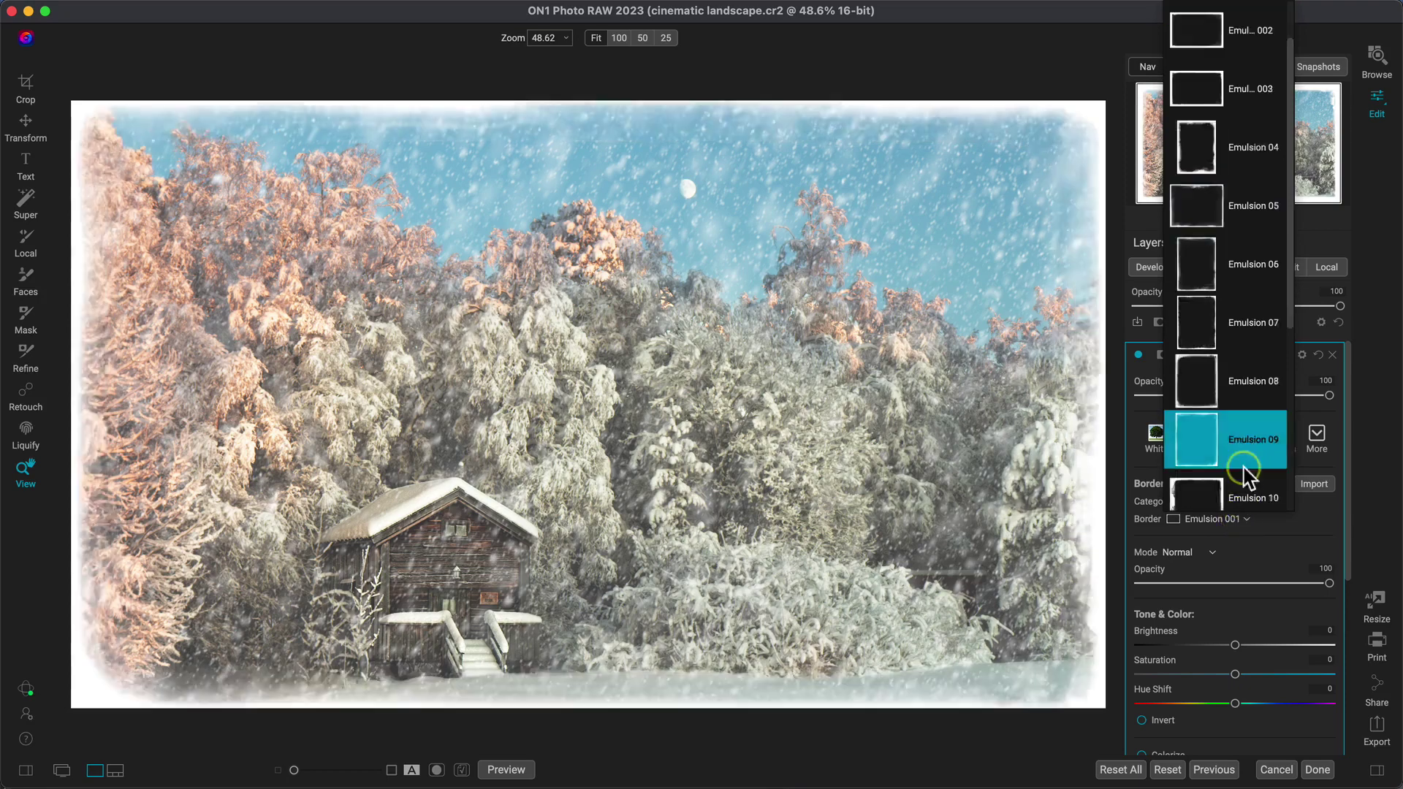
{"action": "left_click", "coordinate": [1247, 204]}
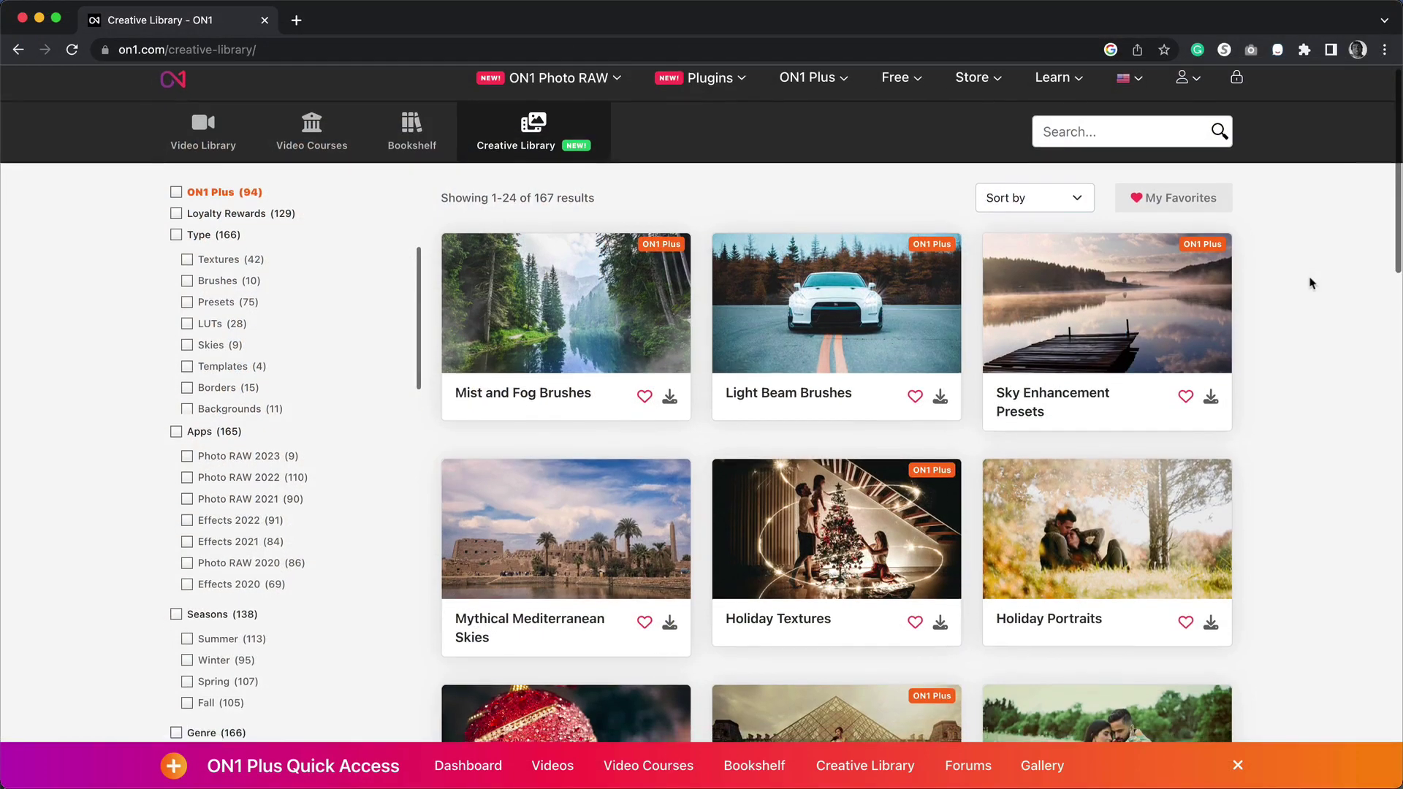
{"action": "scroll", "coordinate": [1310, 283], "scroll_direction": "down", "scroll_amount": 4}
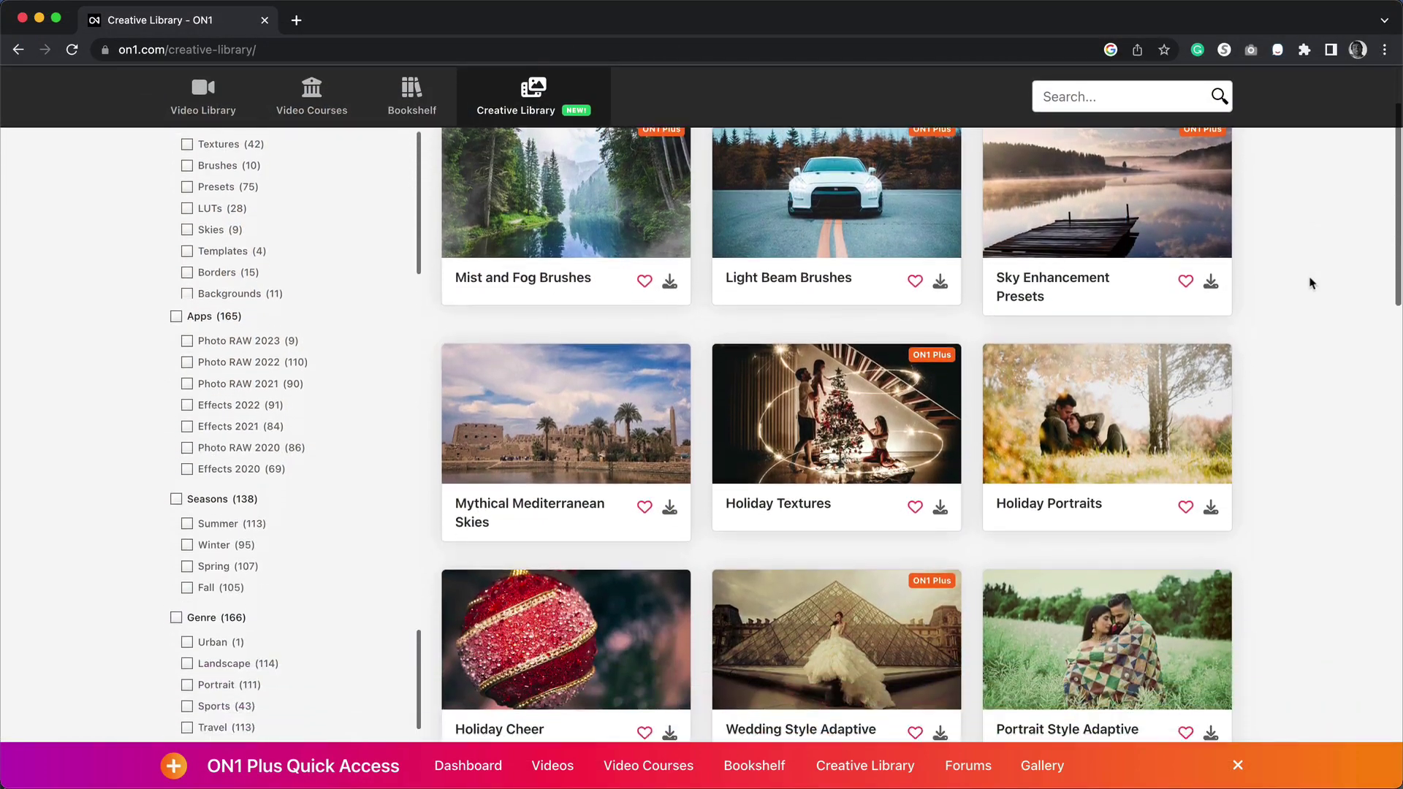
{"action": "scroll", "coordinate": [1311, 283], "scroll_direction": "down", "scroll_amount": 4}
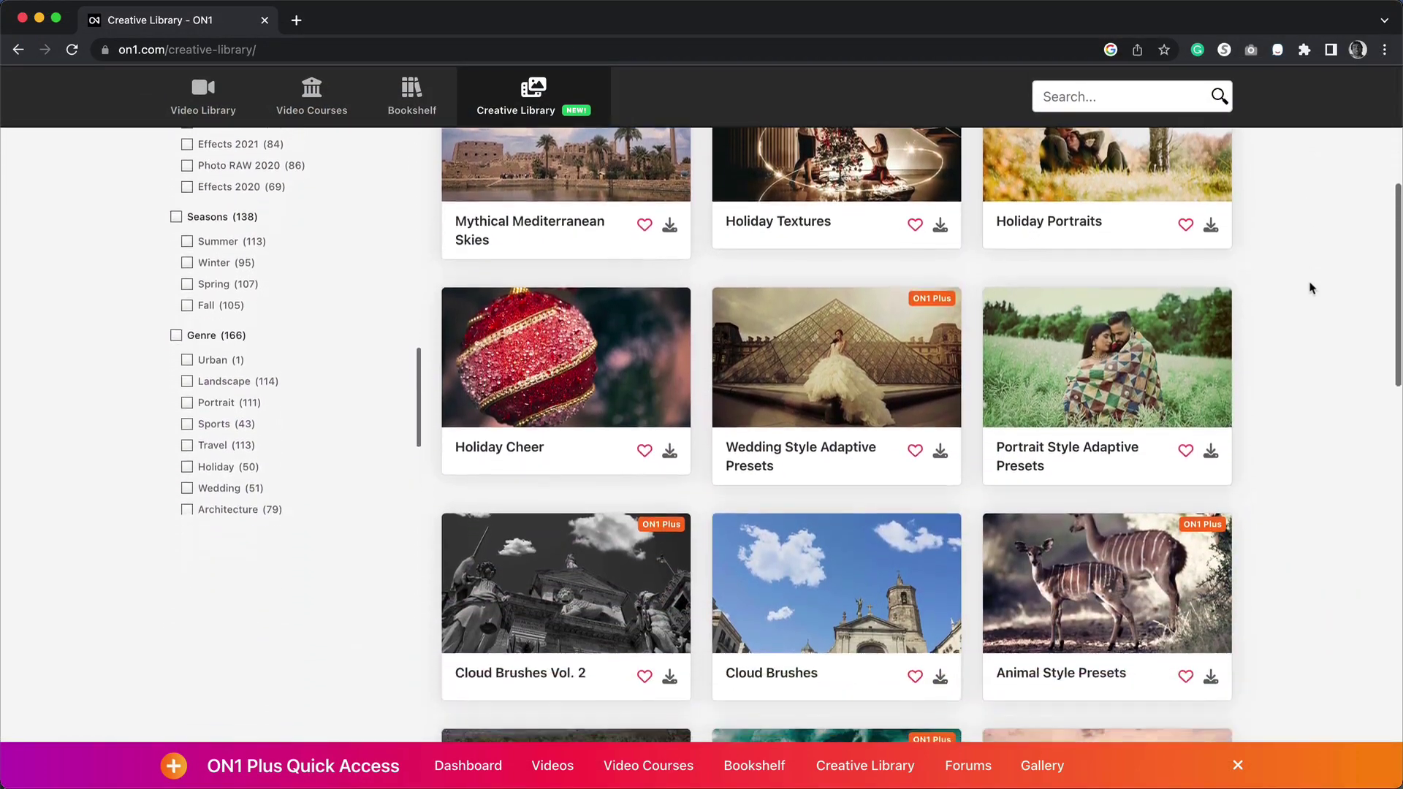
{"action": "scroll", "coordinate": [1311, 287], "scroll_direction": "down", "scroll_amount": 2}
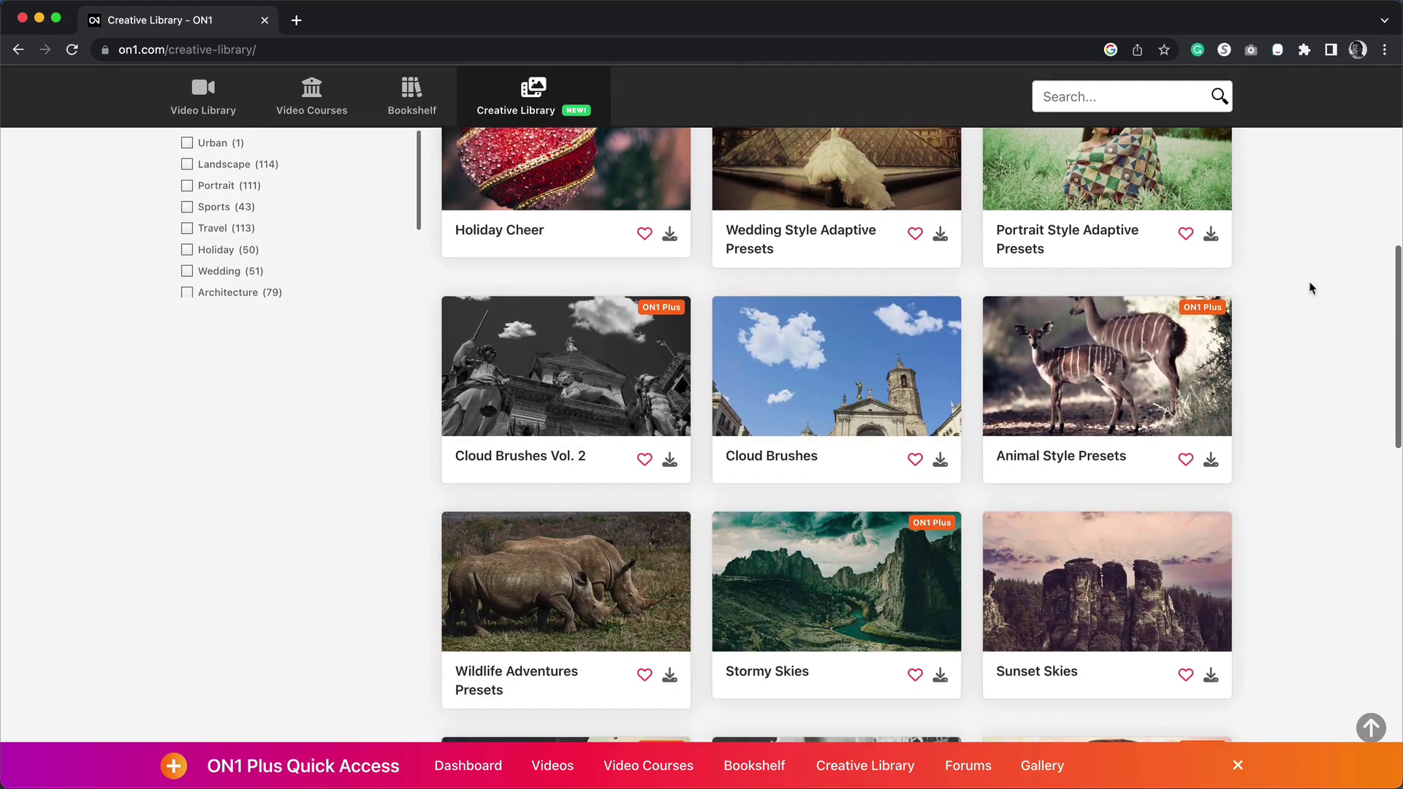
{"action": "scroll", "coordinate": [1310, 288], "scroll_direction": "down", "scroll_amount": 4}
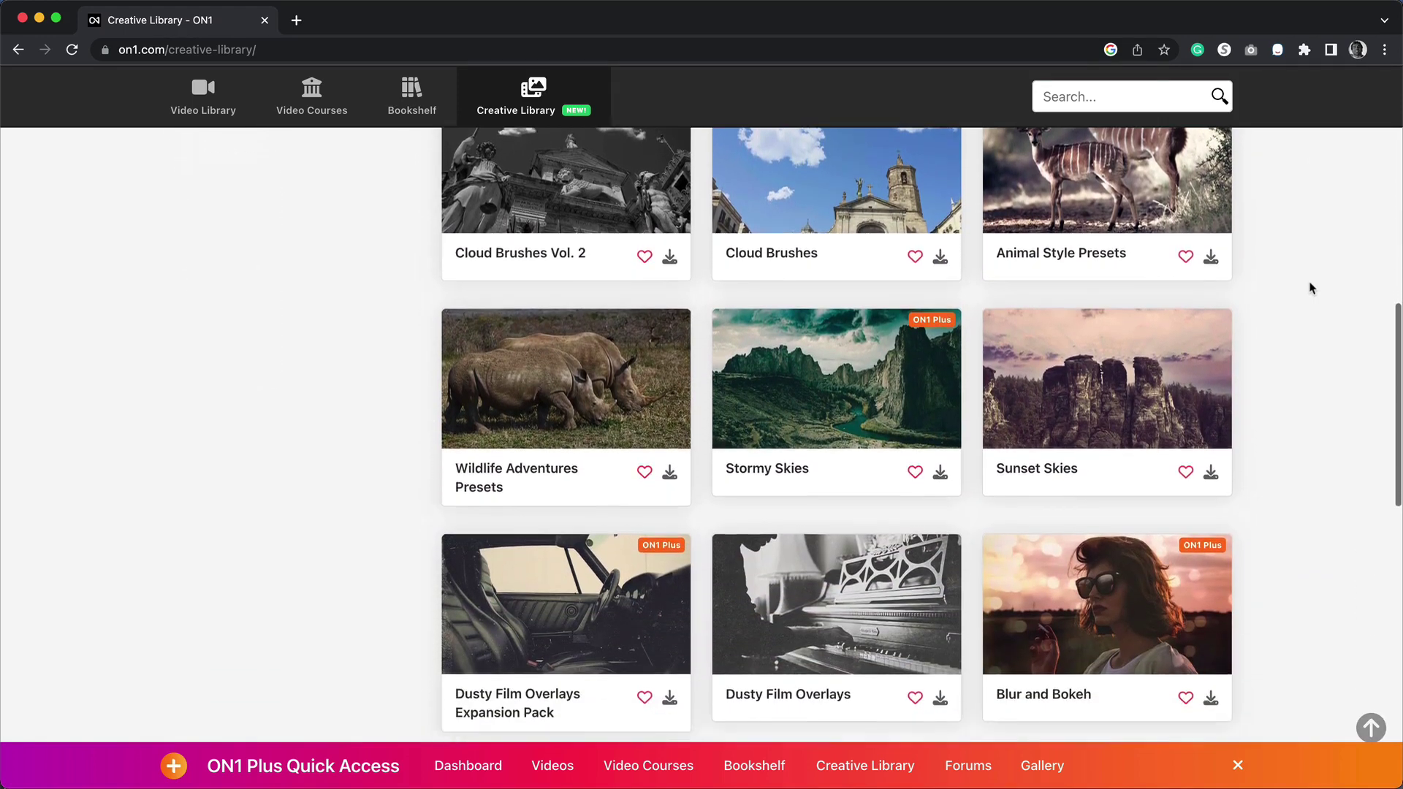
{"action": "scroll", "coordinate": [1311, 288], "scroll_direction": "down", "scroll_amount": 3}
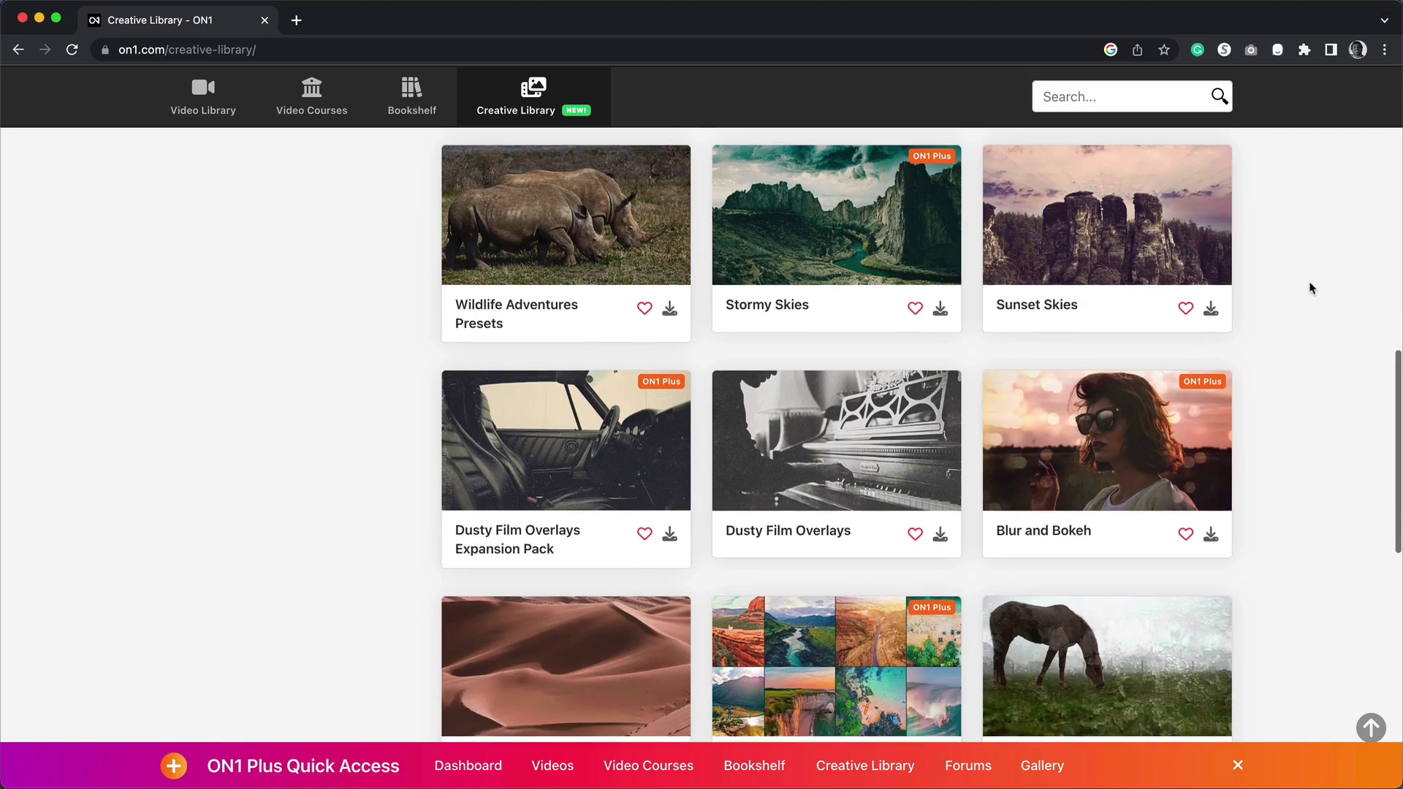
{"action": "scroll", "coordinate": [1311, 287], "scroll_direction": "down", "scroll_amount": 4}
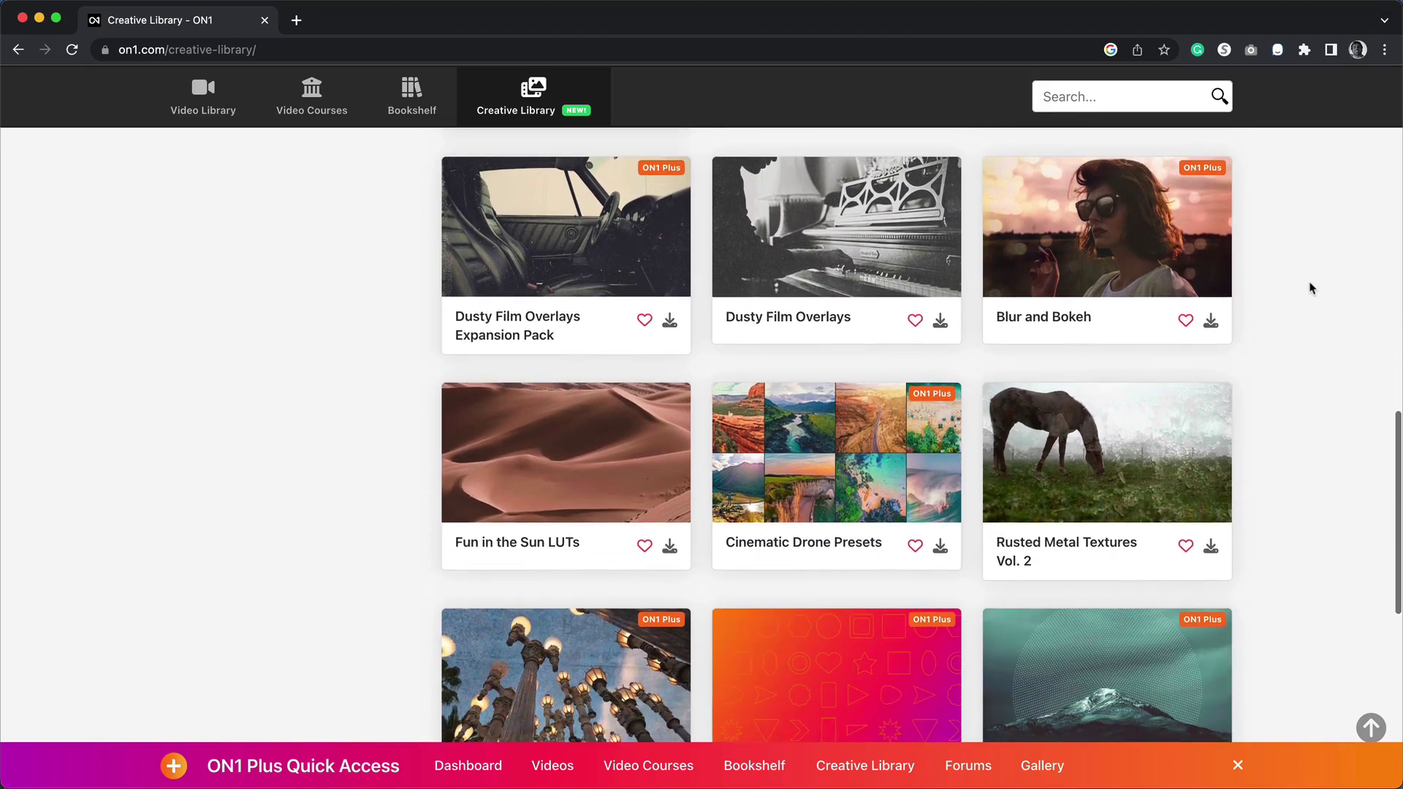
{"action": "scroll", "coordinate": [1311, 288], "scroll_direction": "down", "scroll_amount": 3}
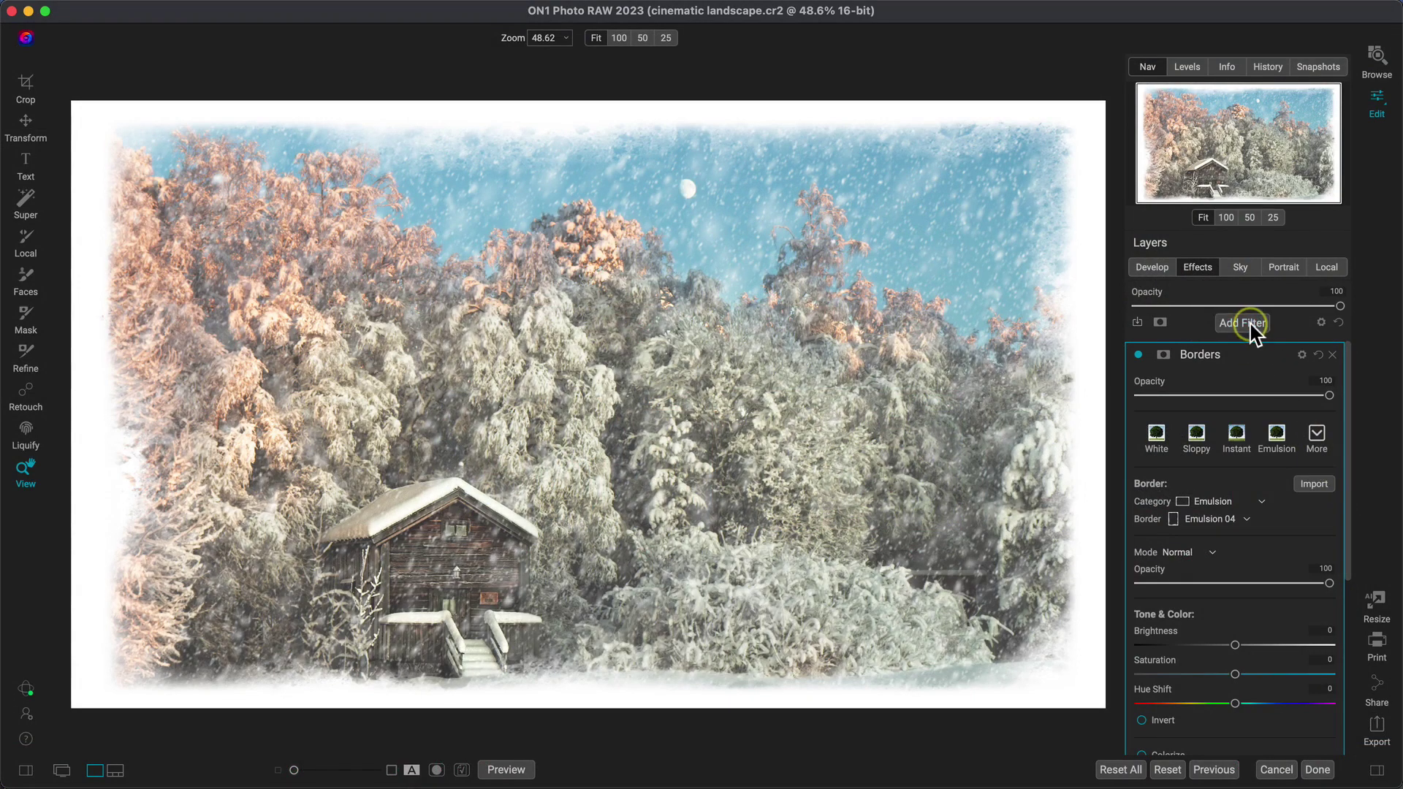
Step: Add a LUTs filter using the Color Pop > Blues LUT and set its Contrast to 42
{"action": "left_click", "coordinate": [1250, 326]}
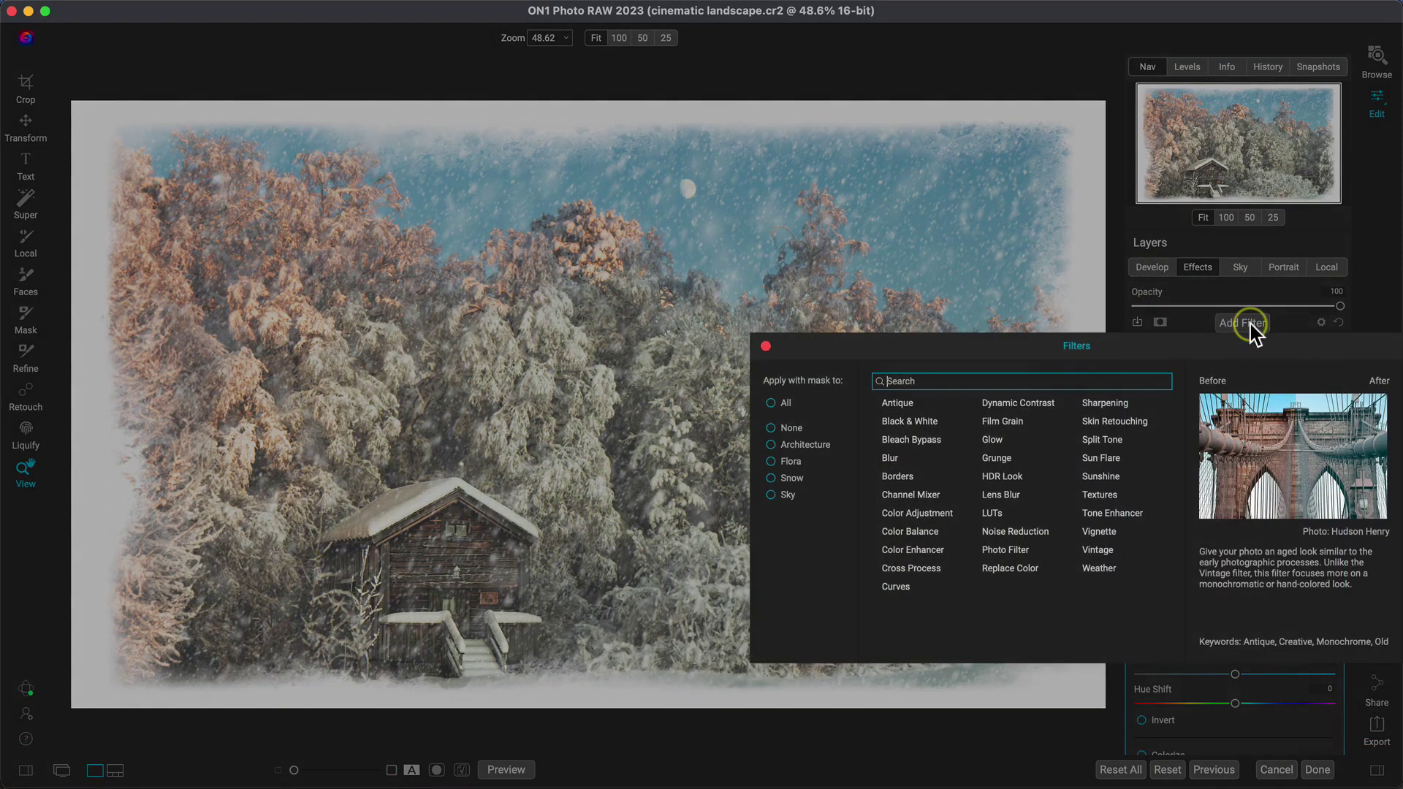
{"action": "left_click", "coordinate": [993, 513]}
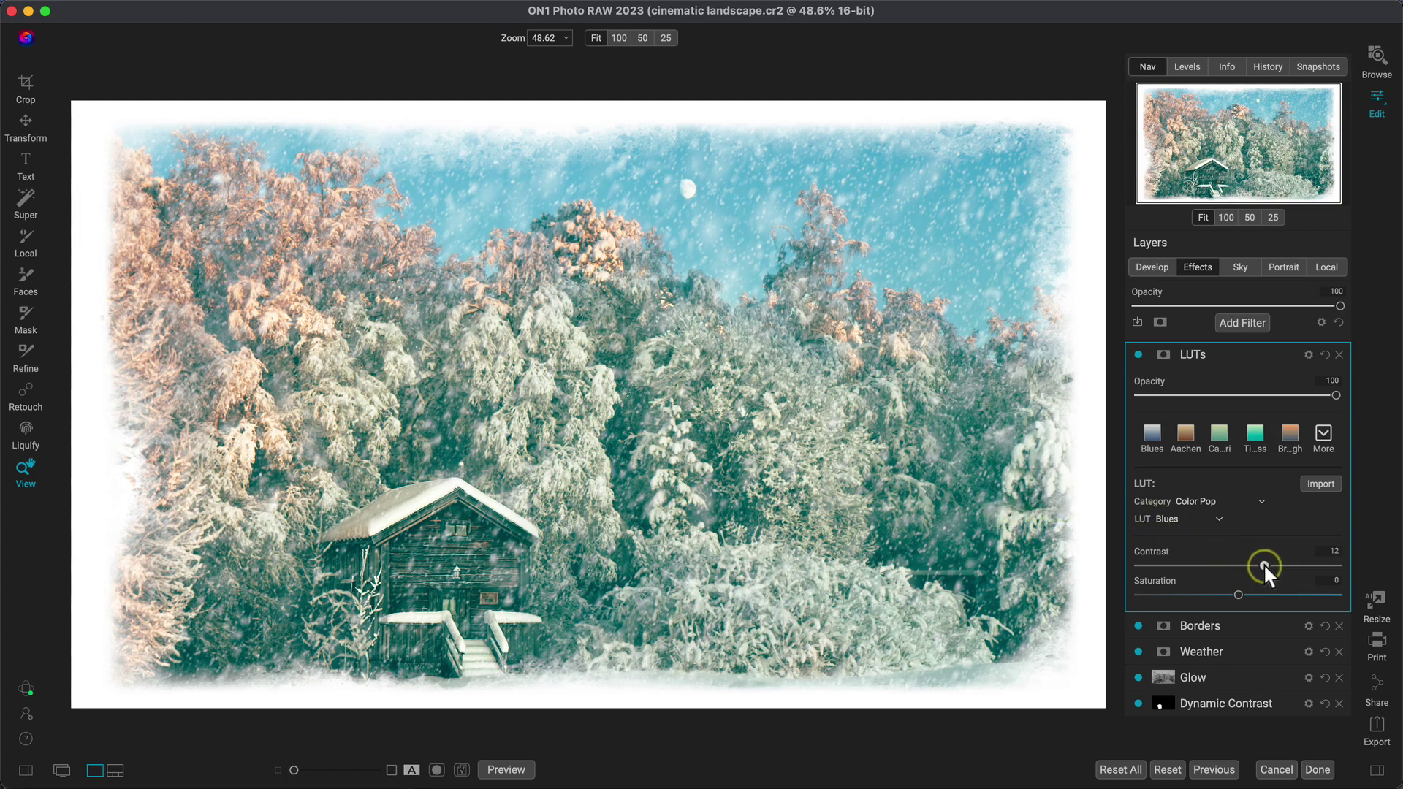
{"action": "left_click_drag", "start_coordinate": [1307, 570], "coordinate": [1305, 570]}
{"action": "left_click_drag", "start_coordinate": [1305, 571], "coordinate": [1304, 571]}
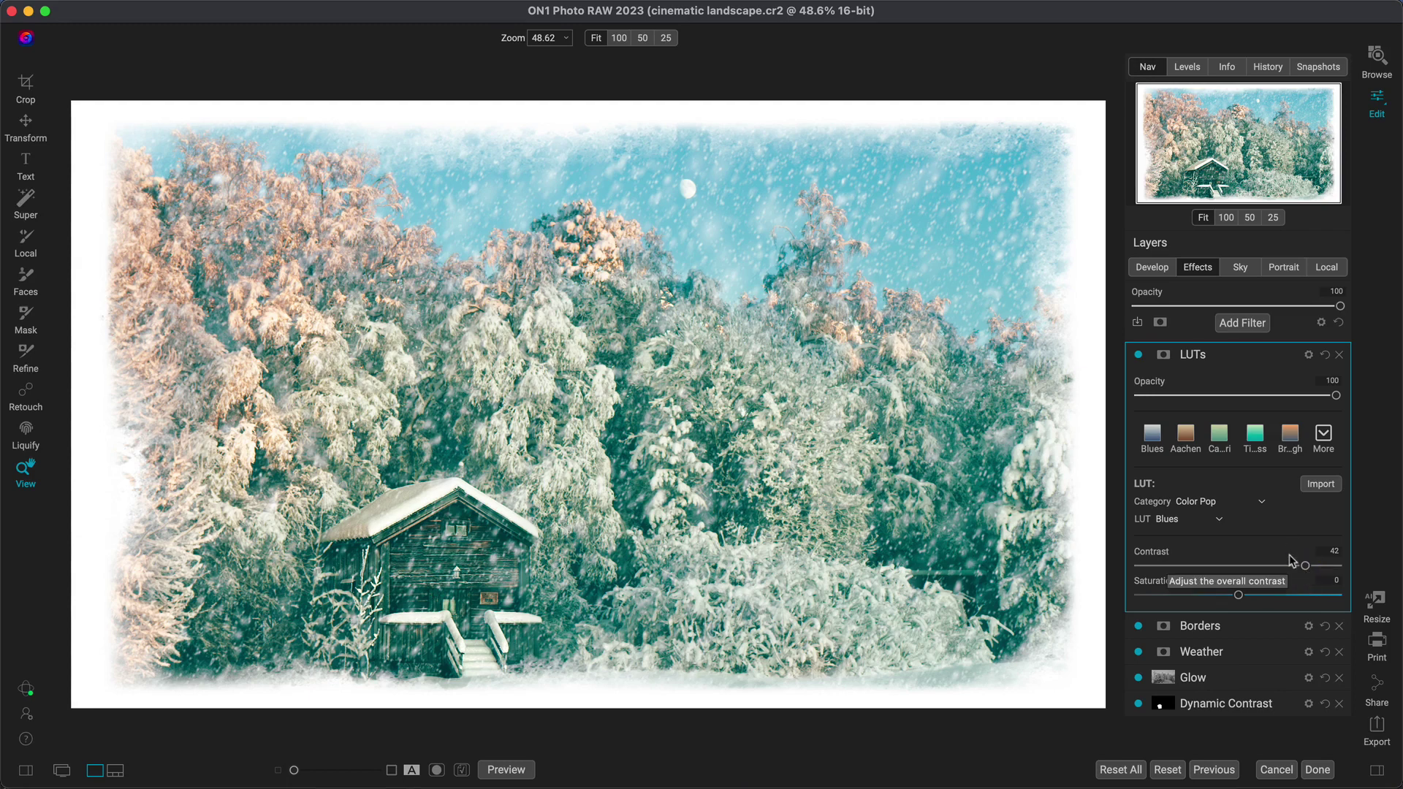
{"action": "key", "text": "super+p"}
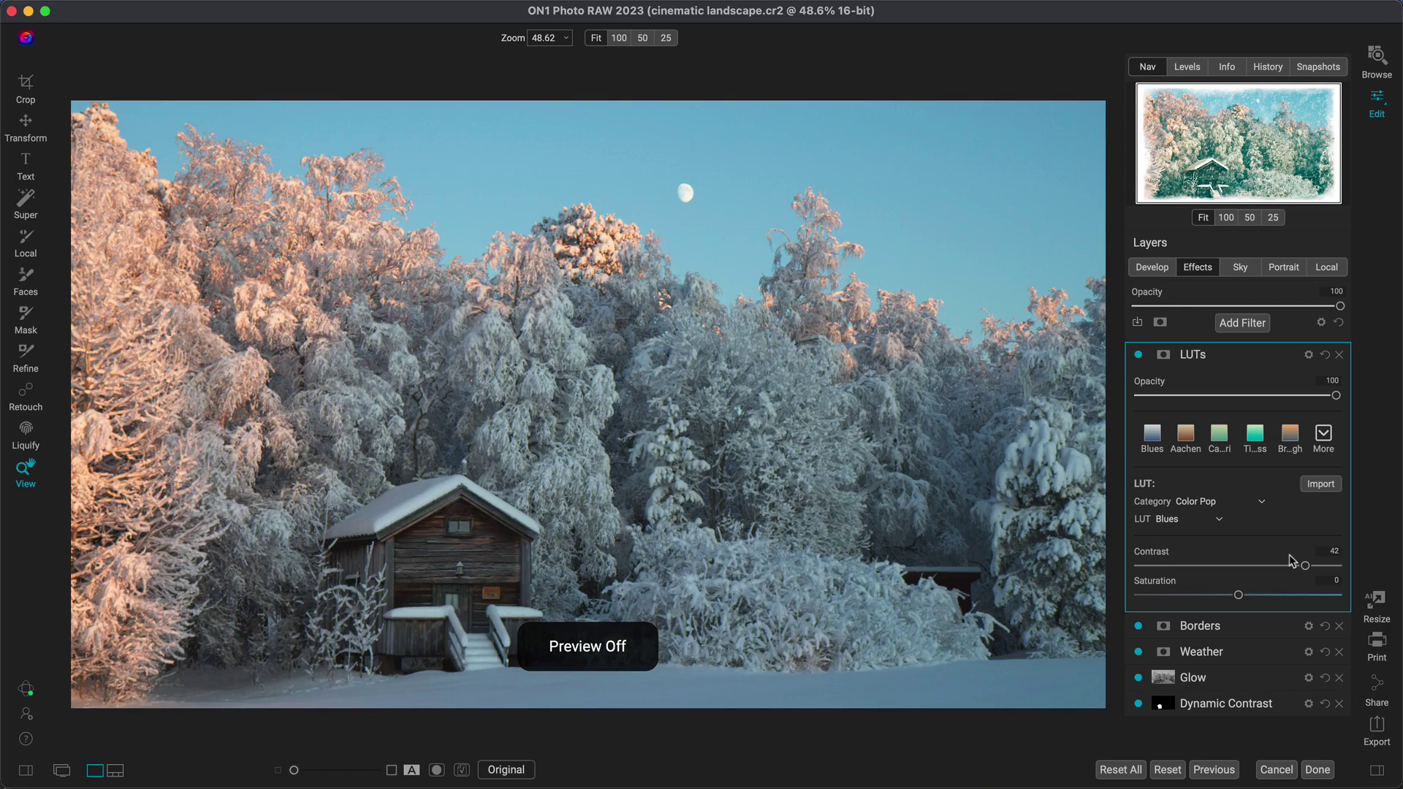
{"action": "key", "text": "super+p"}
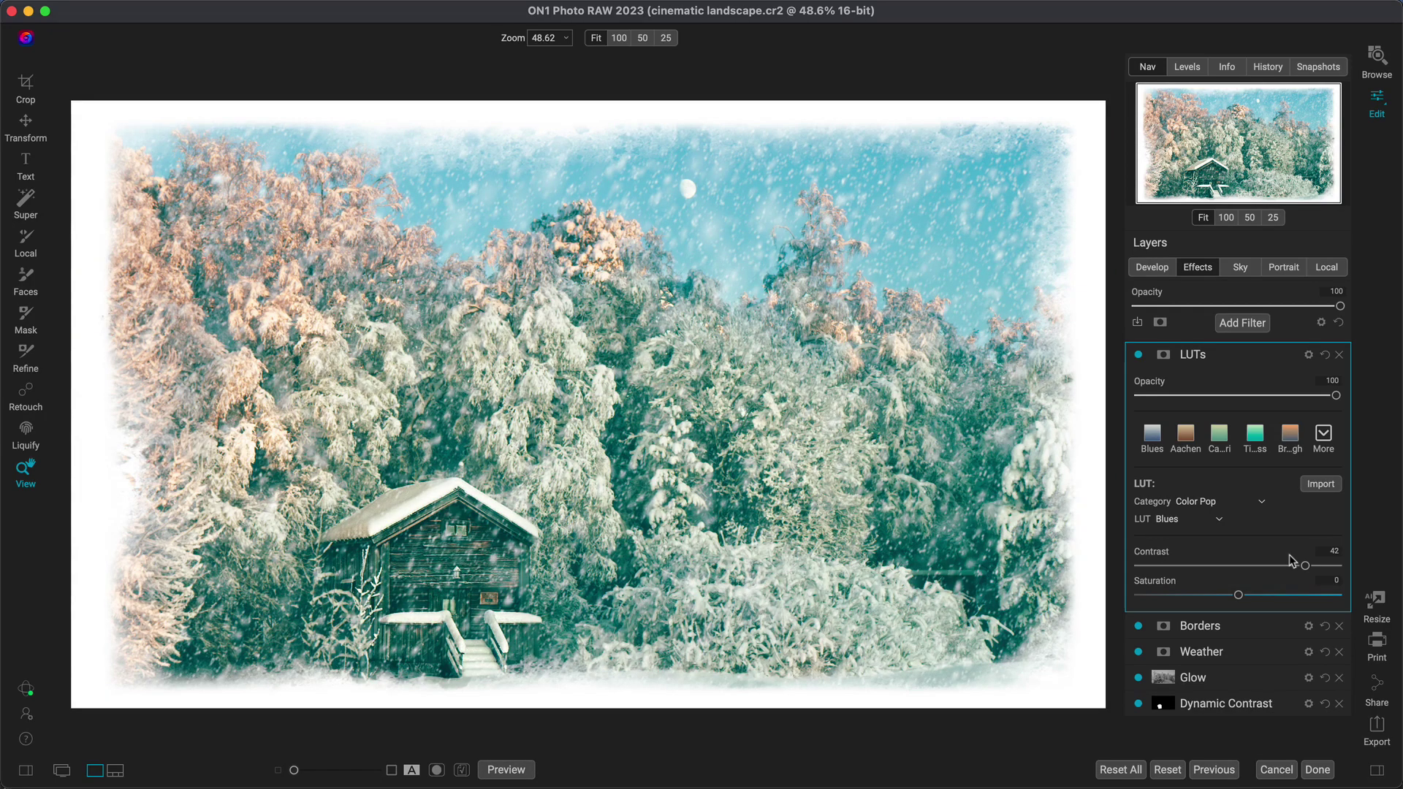
{"action": "key", "text": "super+p"}
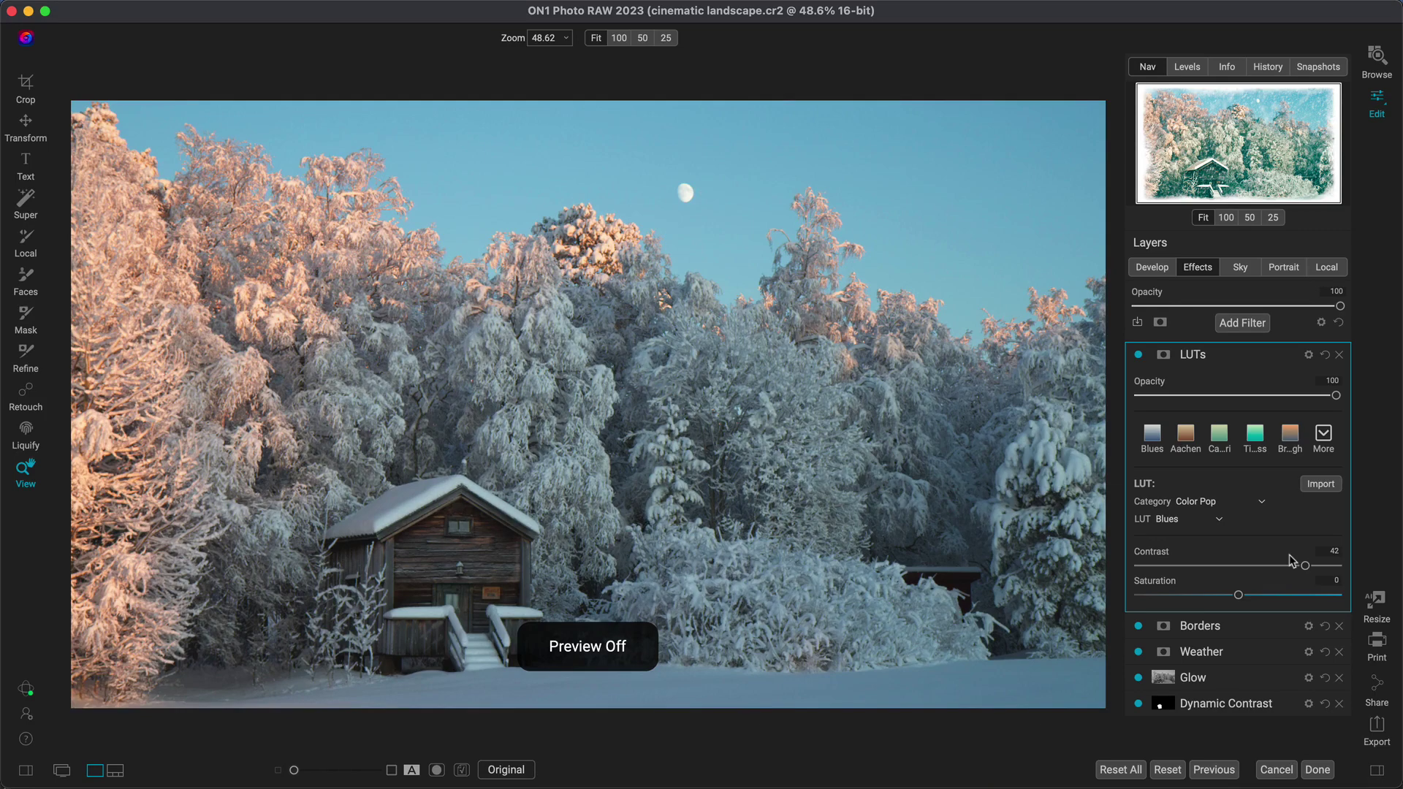
{"action": "key", "text": "super+p"}
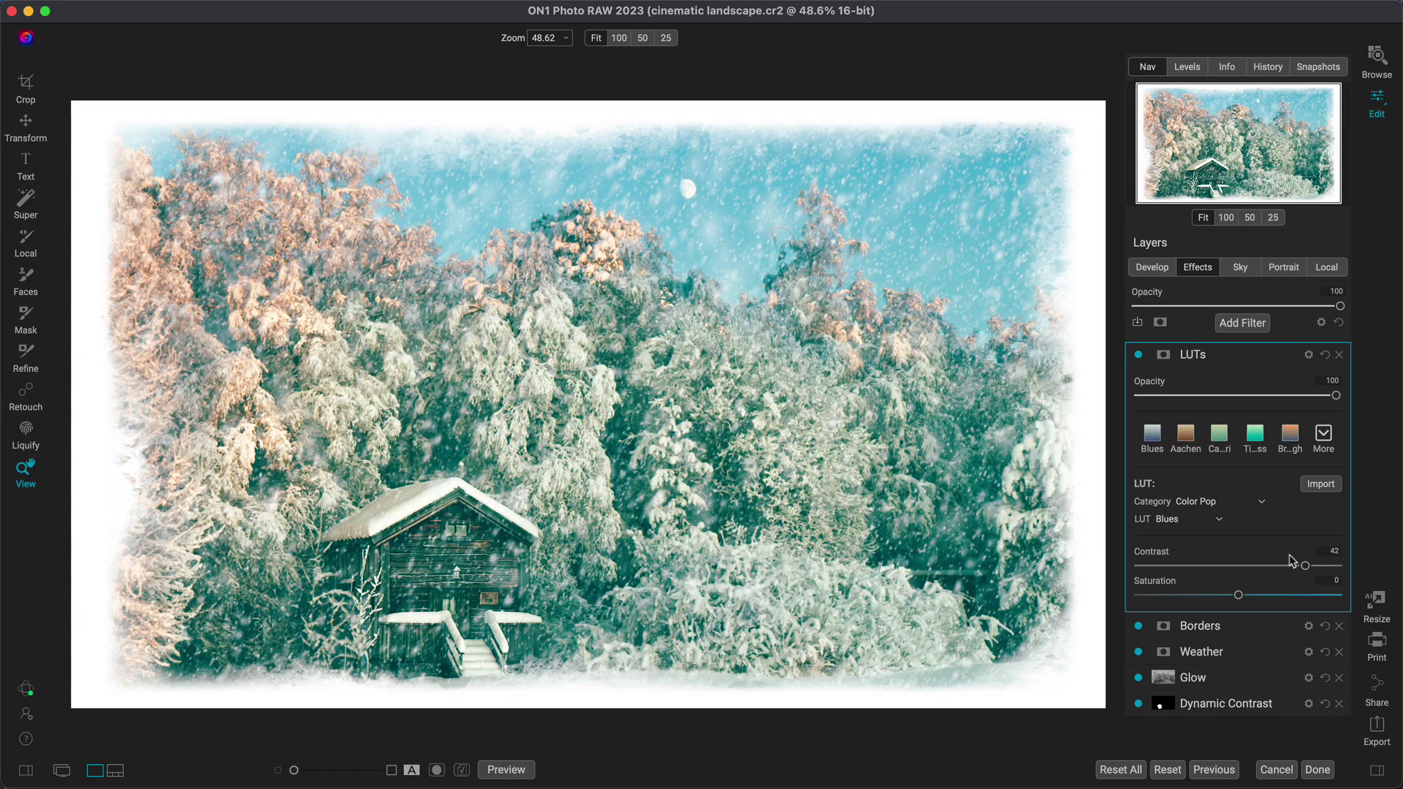